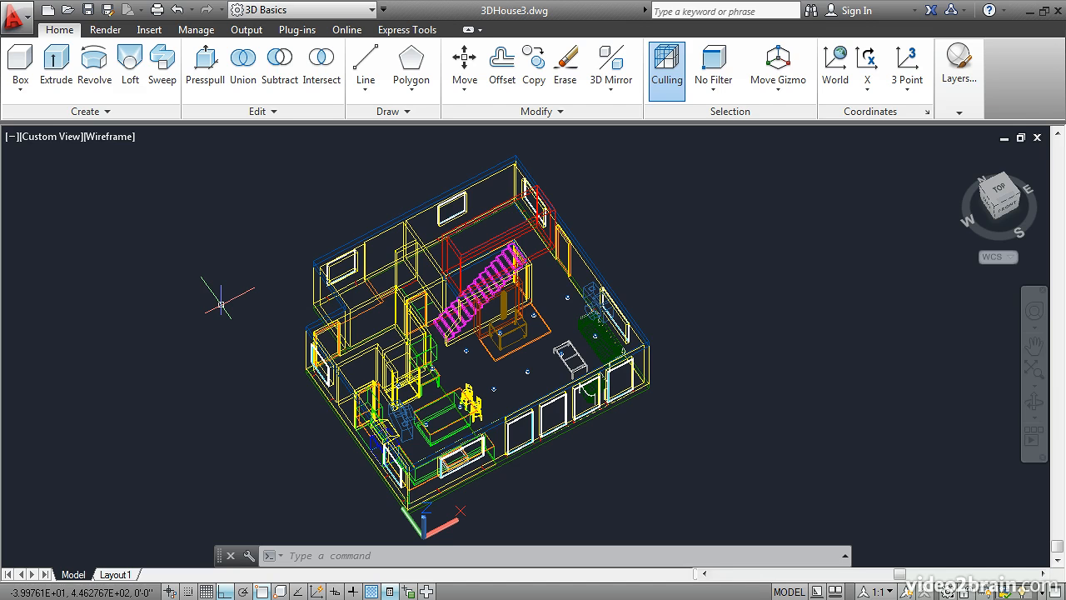
# Step: Open the Materials Browser and show the Default category of the Autodesk Library
pyautogui.click(105, 30)
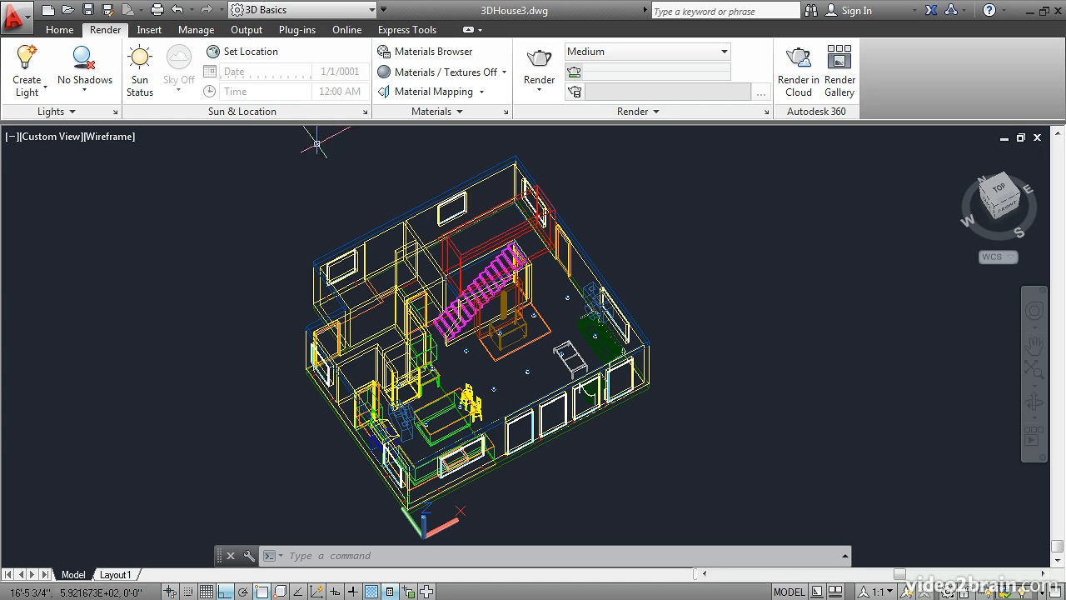
pyautogui.click(439, 53)
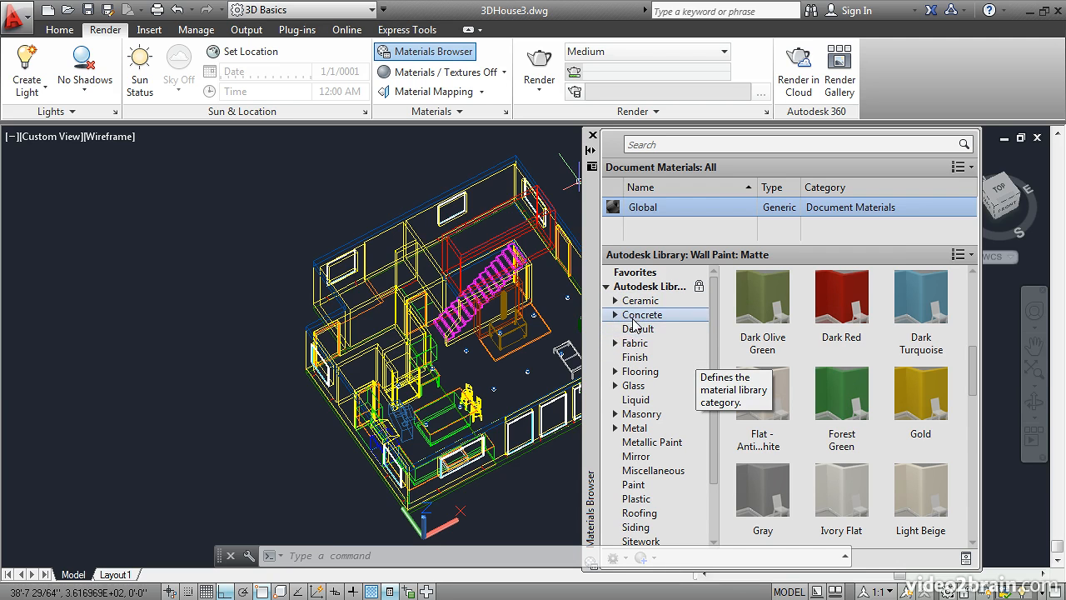
pyautogui.click(636, 329)
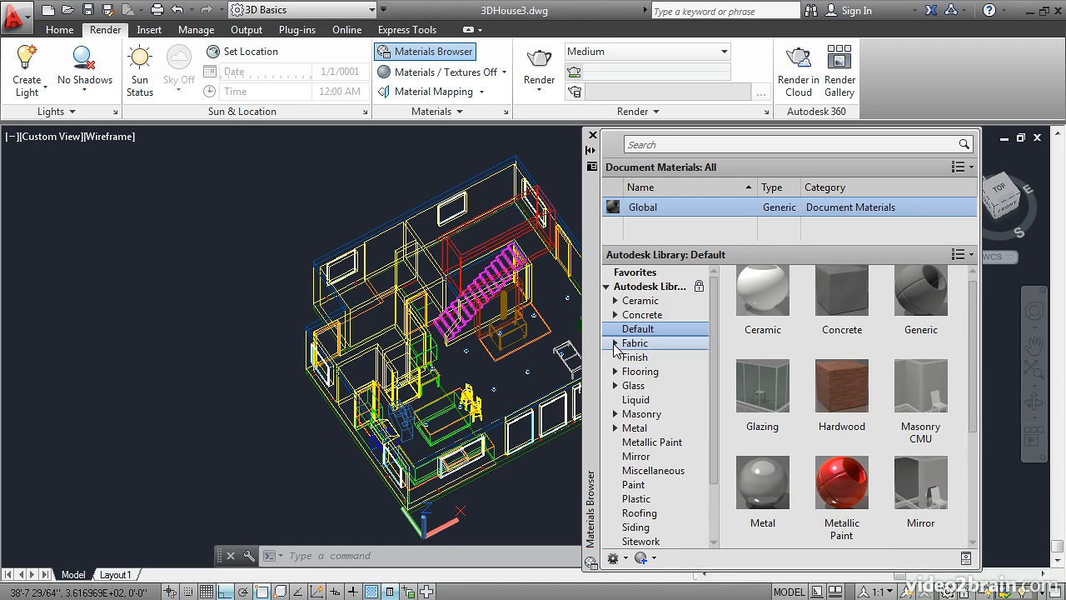
# Step: Add the Creased - Black leather fabric to the document with its properties shown in the Materials Editor, and close the editor
pyautogui.click(615, 343)
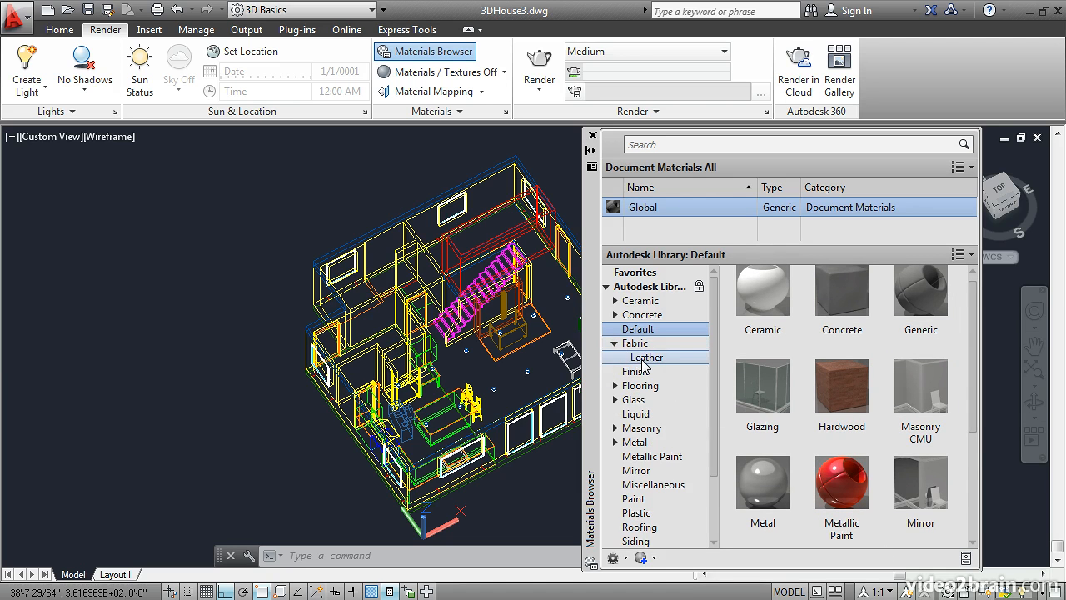
pyautogui.click(644, 357)
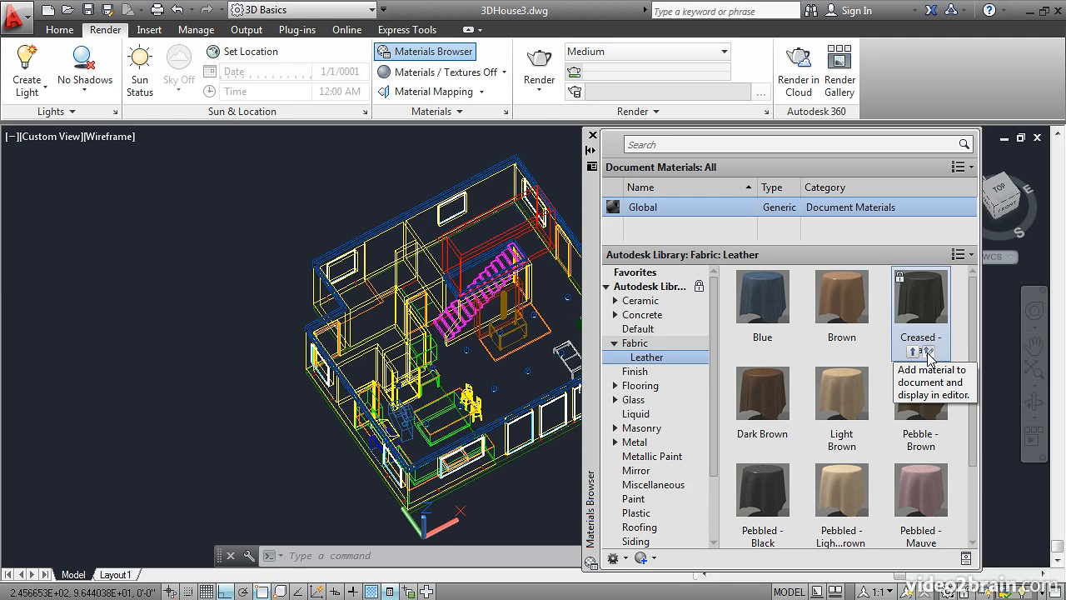
pyautogui.click(929, 352)
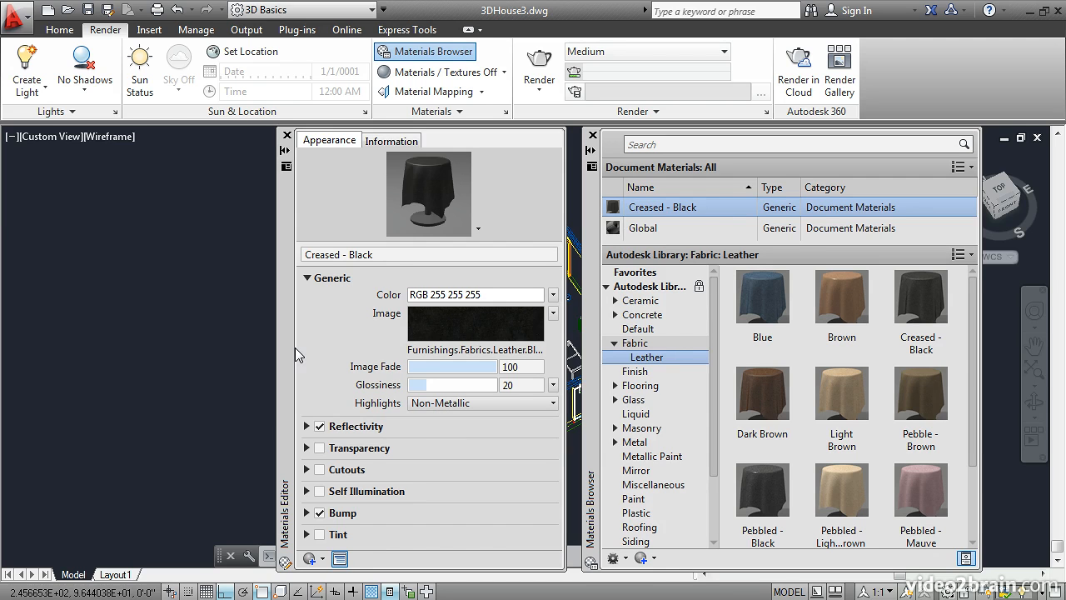
pyautogui.moveTo(439, 336)
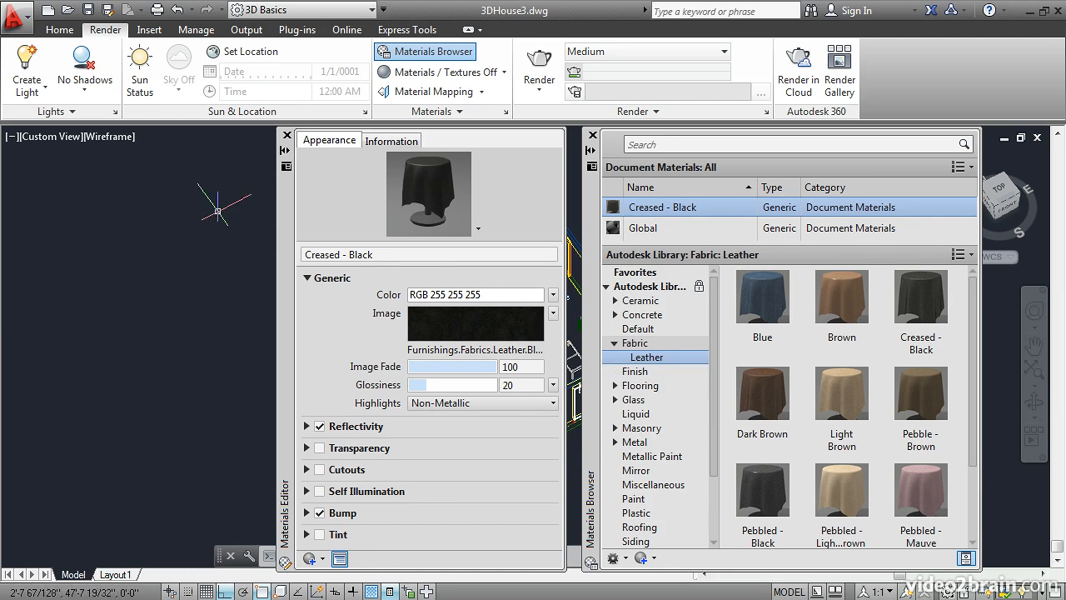
pyautogui.click(287, 135)
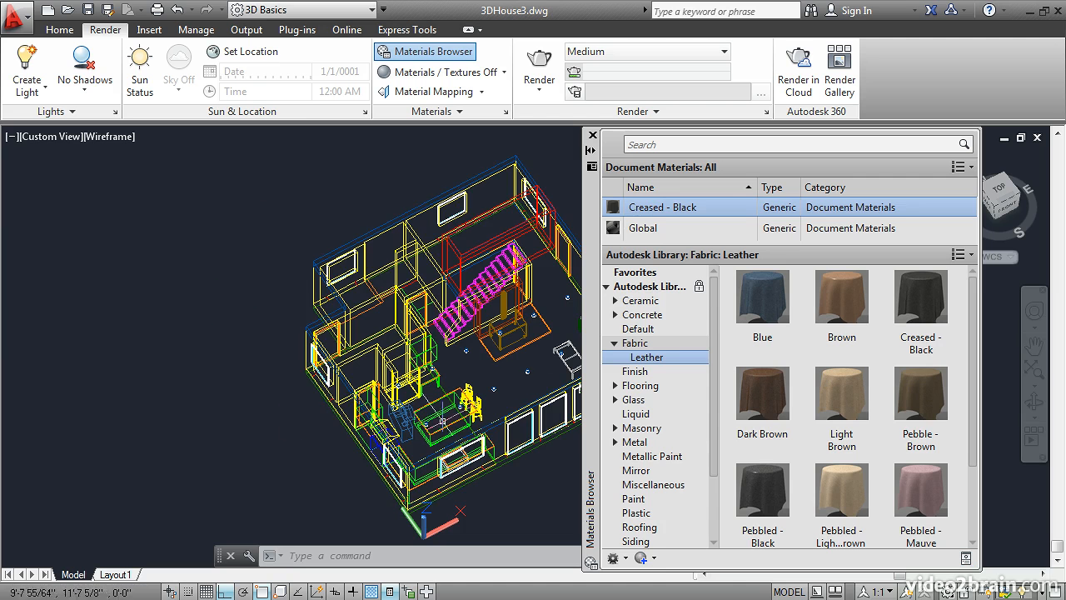
# Step: Add the Terra Cotta flooring tile from the Autodesk Library to the document materials
pyautogui.keyDown('shift'); pyautogui.moveTo(460, 385); pyautogui.dragTo(459, 406, button='middle'); pyautogui.keyUp('shift')
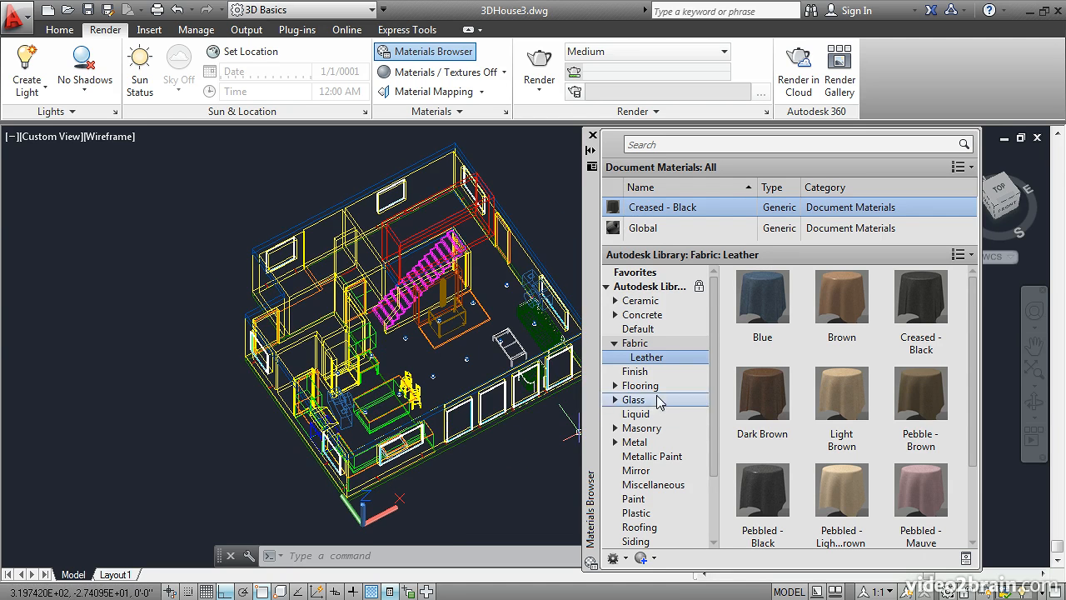
pyautogui.click(616, 387)
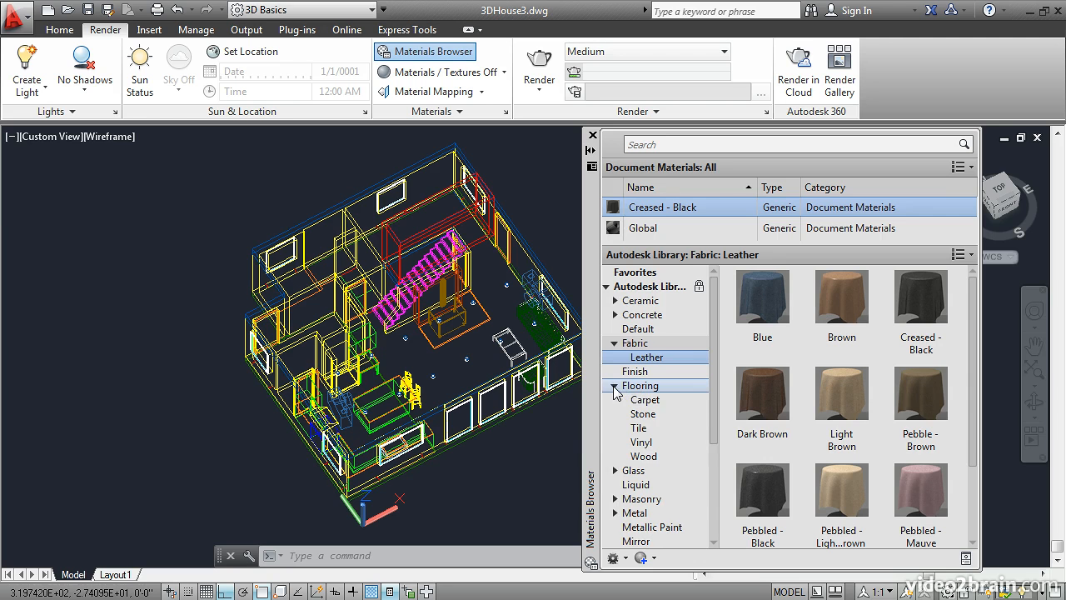
pyautogui.click(638, 429)
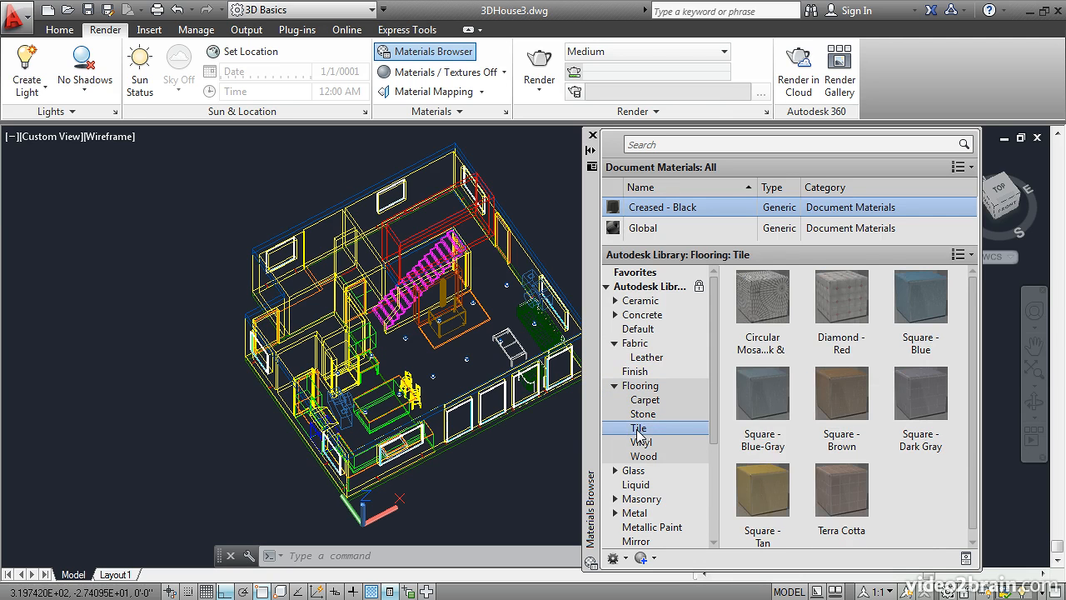
pyautogui.moveTo(837, 533)
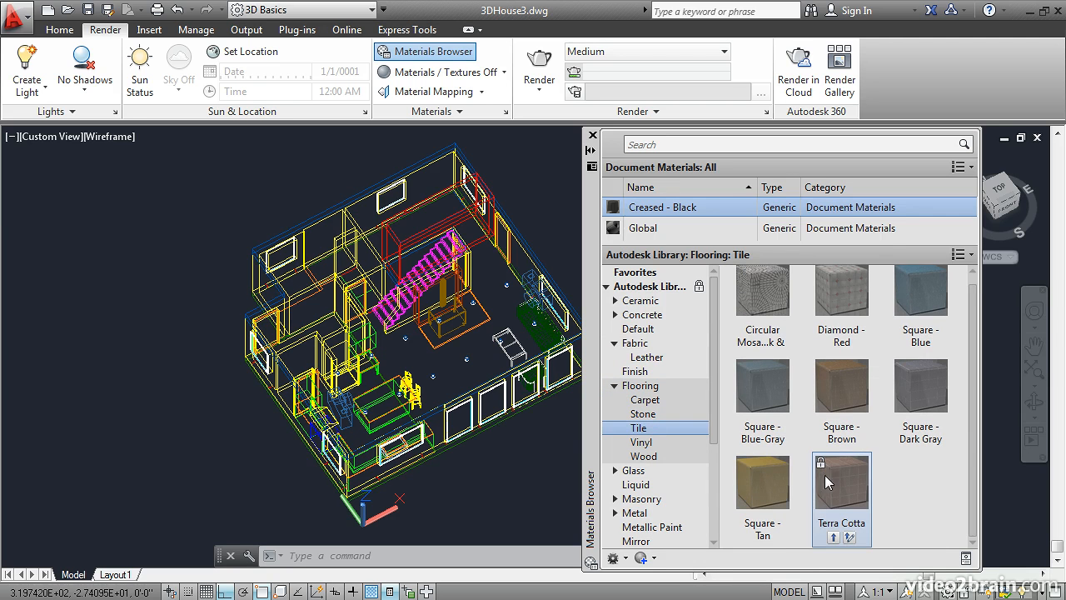
pyautogui.click(833, 539)
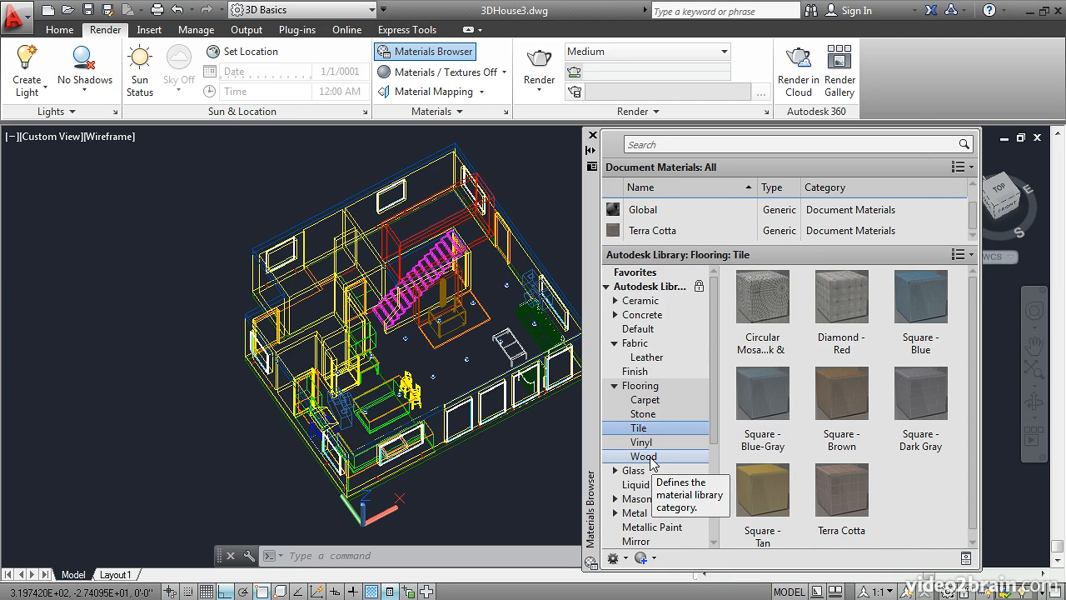
# Step: Add the "Silver Map...own" wood flooring, right after Red Oak - Wild Berries, to the document materials
pyautogui.click(649, 456)
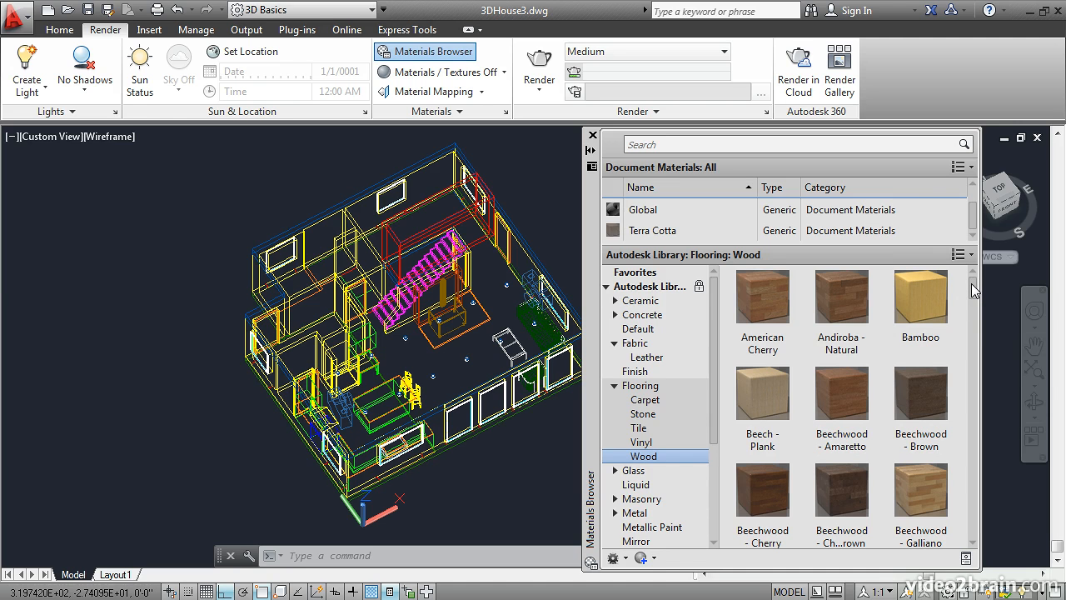
pyautogui.moveTo(974, 289); pyautogui.dragTo(1000, 439)
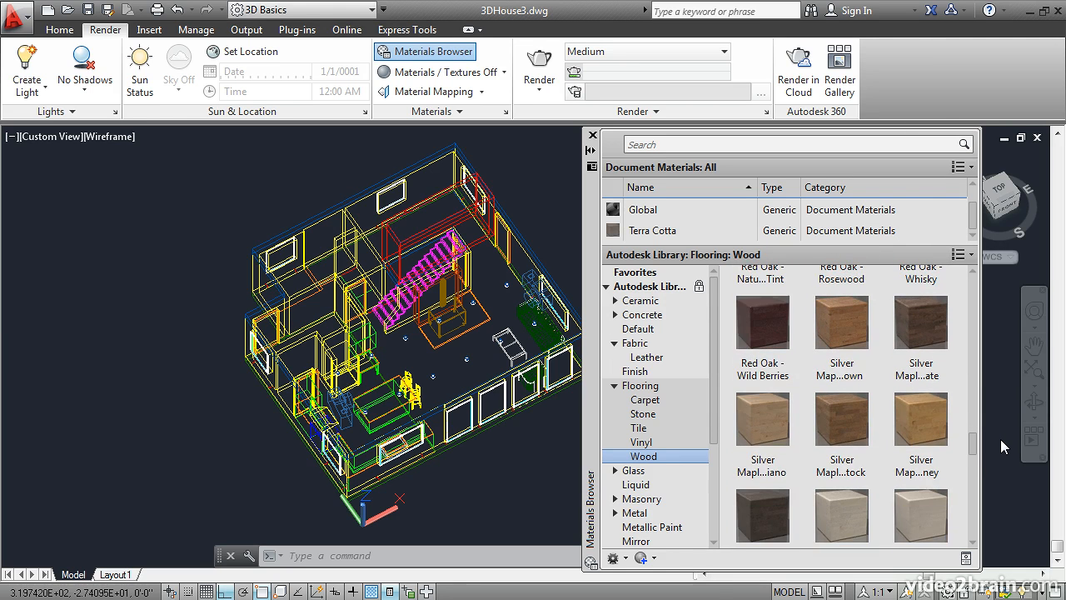
pyautogui.click(832, 377)
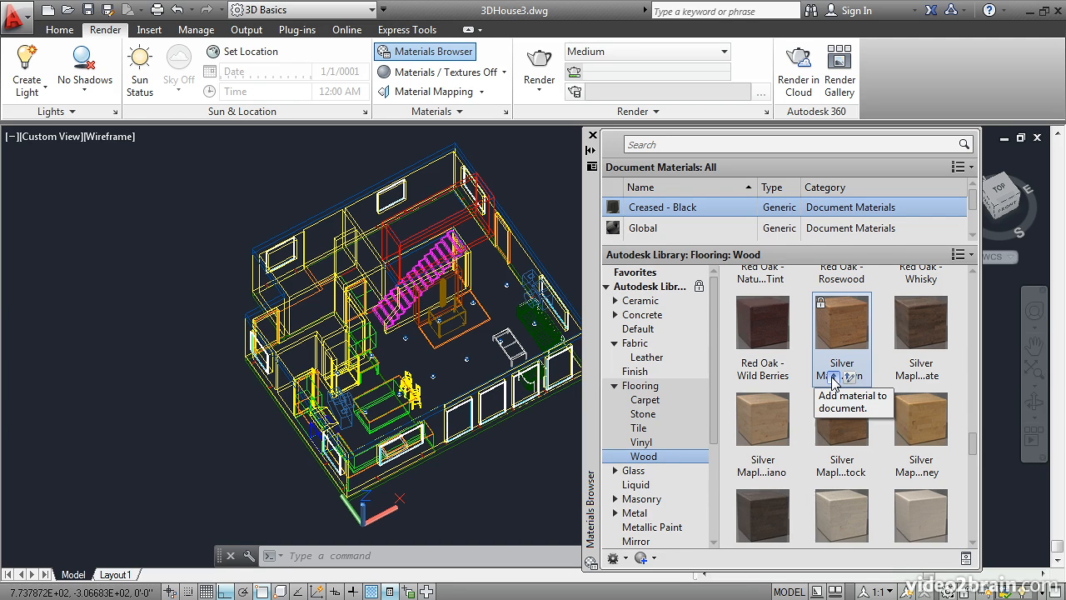
# Step: Add the Clear glass glazing material next to Blue-Green to the document materials
pyautogui.click(614, 472)
pyautogui.click(642, 486)
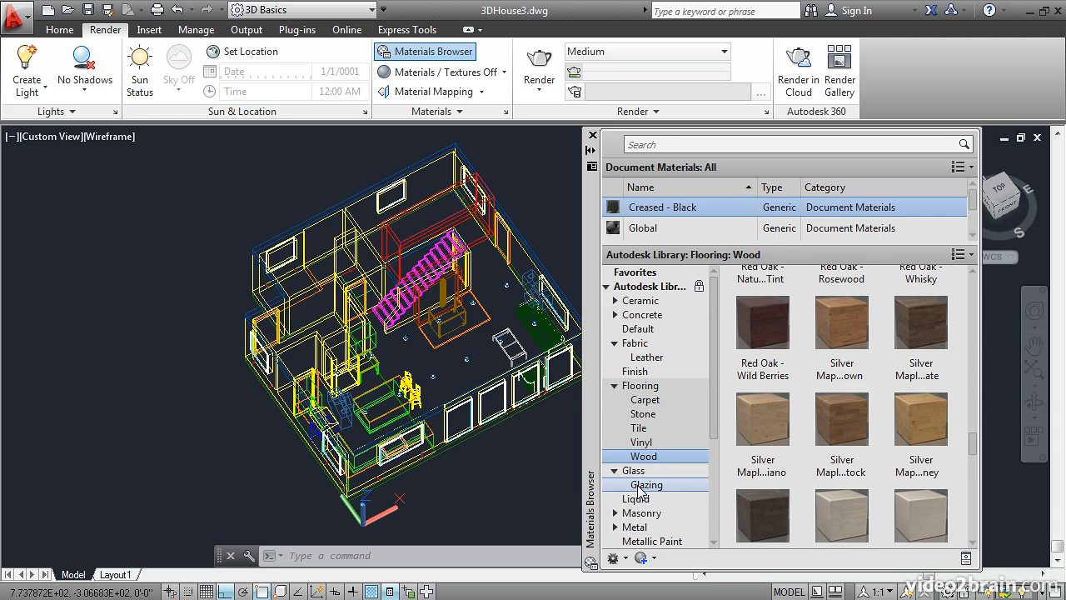
pyautogui.moveTo(895, 437)
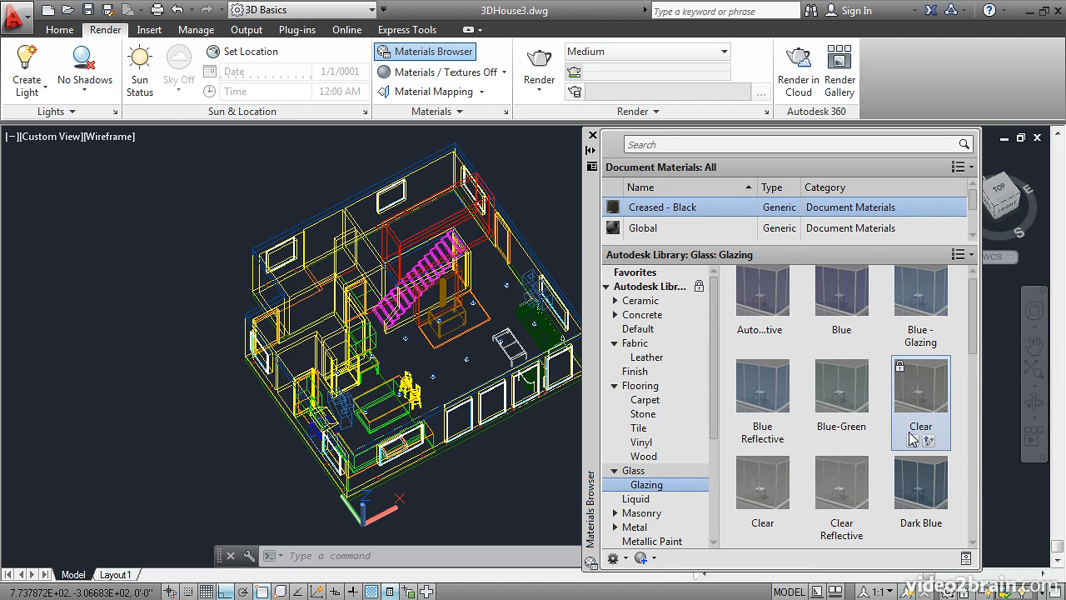
pyautogui.click(913, 441)
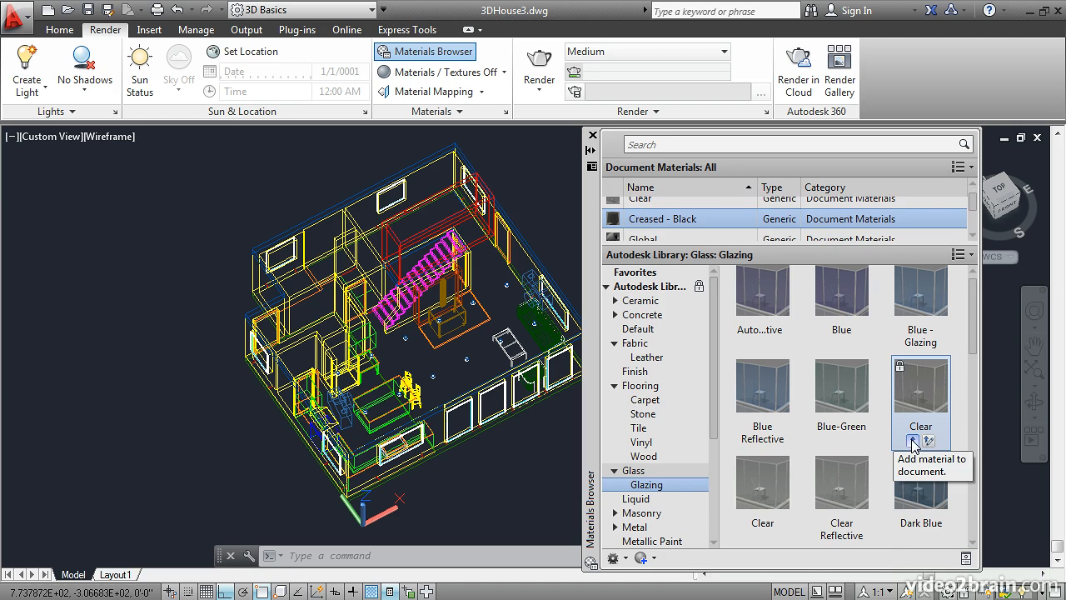
# Step: Browse the library's Masonry materials and the Steel materials in the Metal category
pyautogui.click(613, 514)
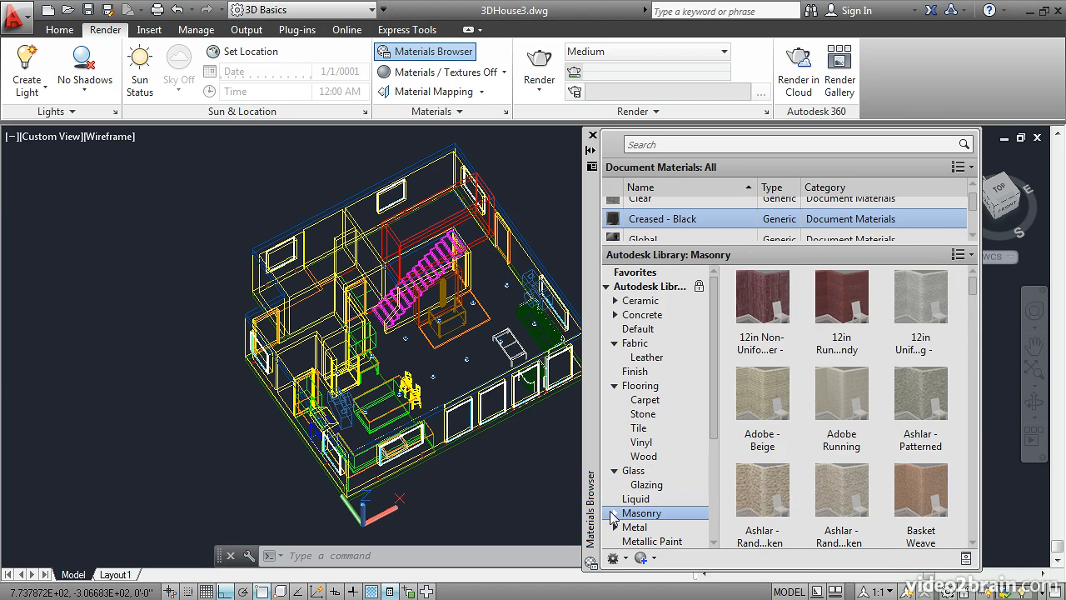
pyautogui.click(614, 514)
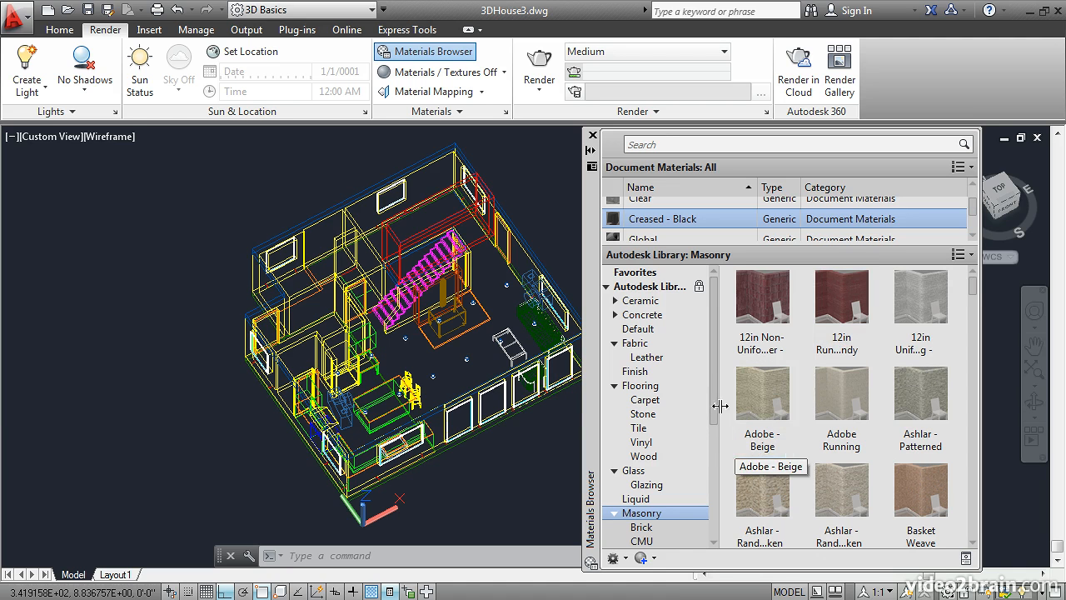
pyautogui.moveTo(711, 383); pyautogui.dragTo(713, 487)
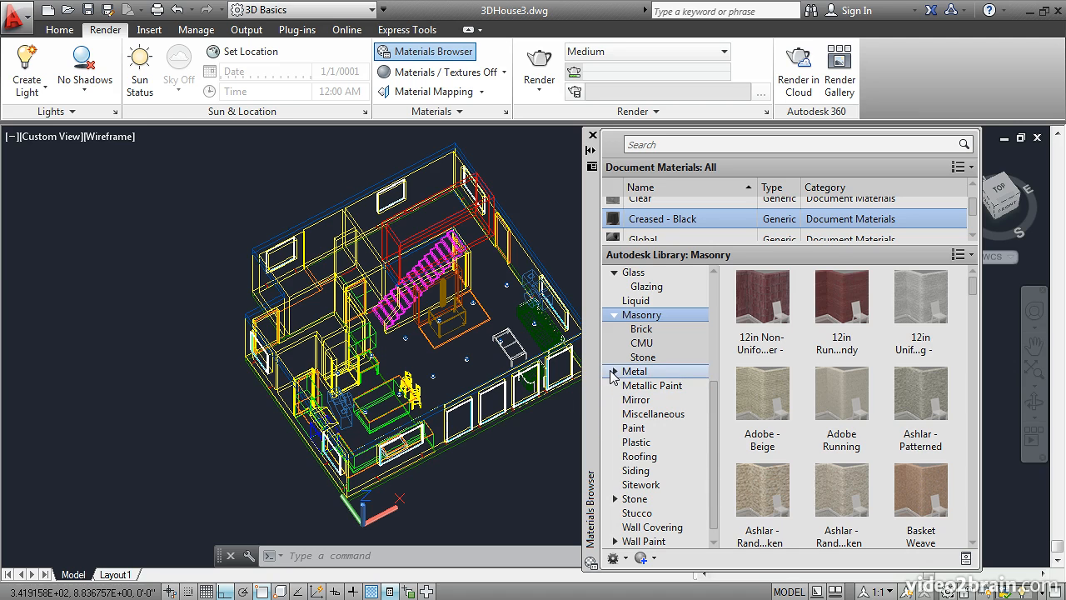
pyautogui.click(611, 373)
pyautogui.click(613, 373)
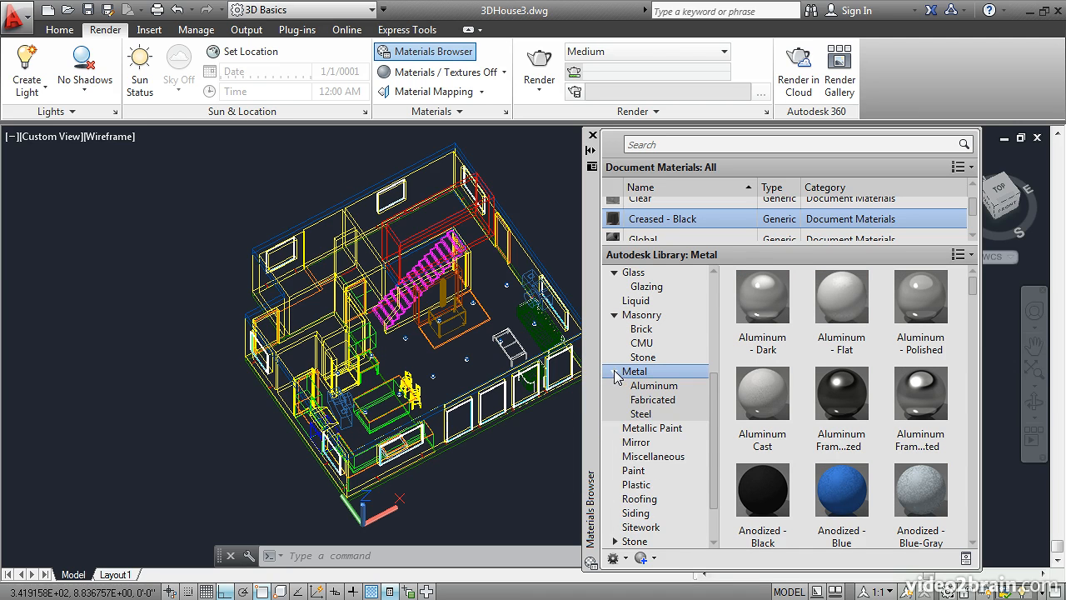
pyautogui.click(646, 416)
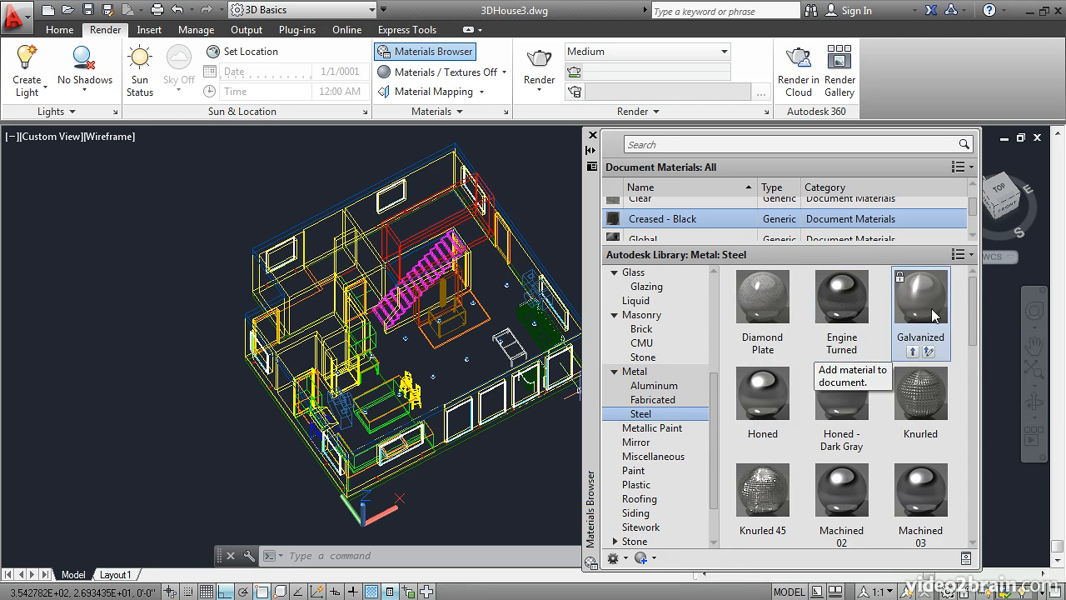
pyautogui.moveTo(974, 304); pyautogui.dragTo(987, 381)
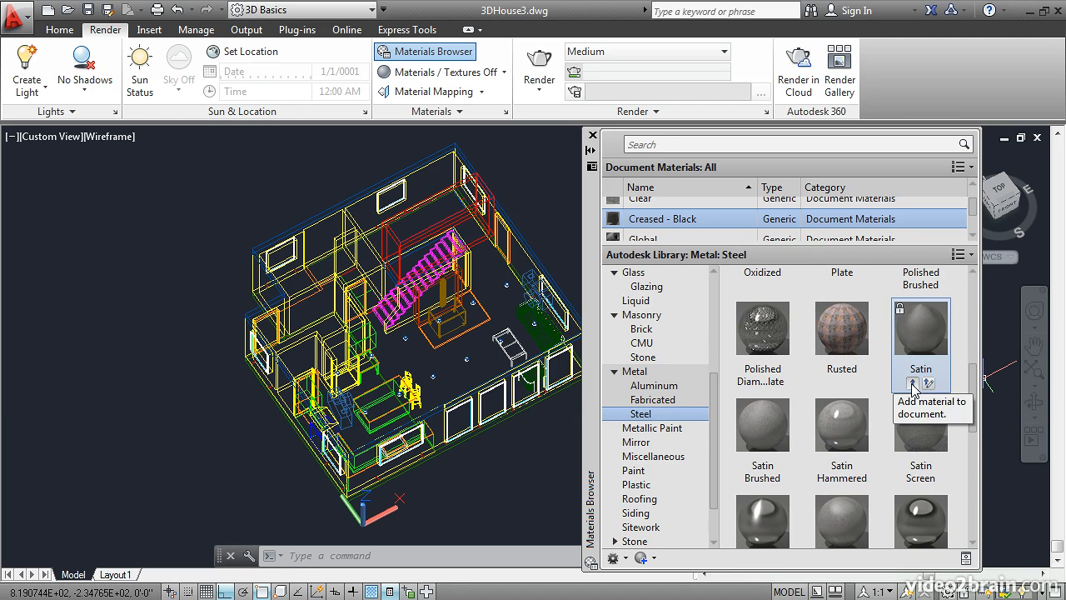
# Step: Add the Satin - Black metallic paint from the library to the document materials
pyautogui.click(681, 433)
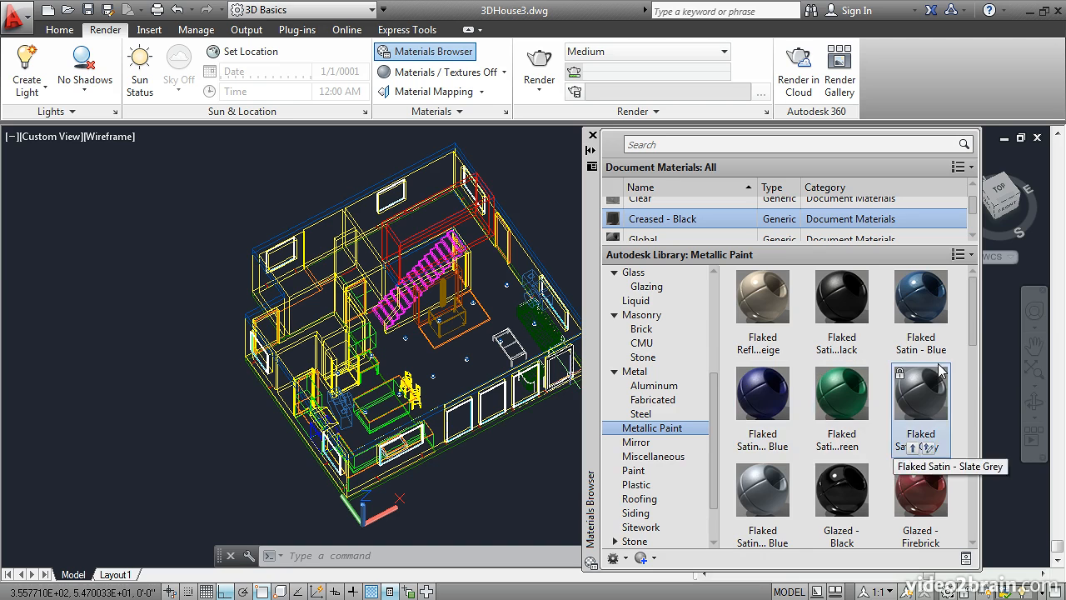
pyautogui.scroll(-2, 975, 323)
pyautogui.moveTo(975, 323); pyautogui.dragTo(981, 417)
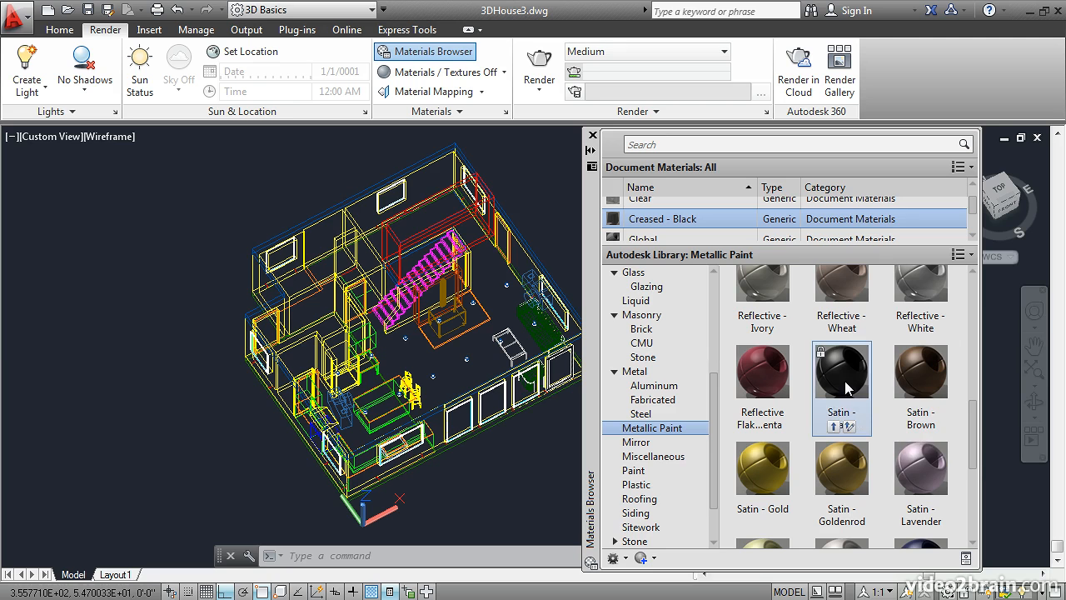
pyautogui.click(832, 426)
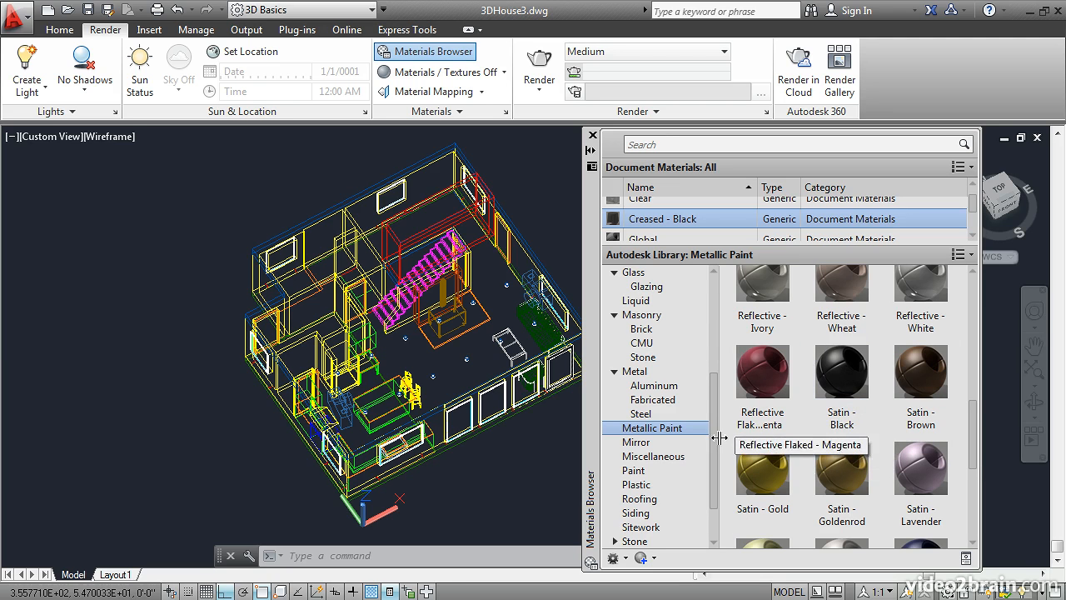
# Step: Add the Cool White matte wall paint from the library to the document materials
pyautogui.moveTo(715, 413); pyautogui.dragTo(716, 438)
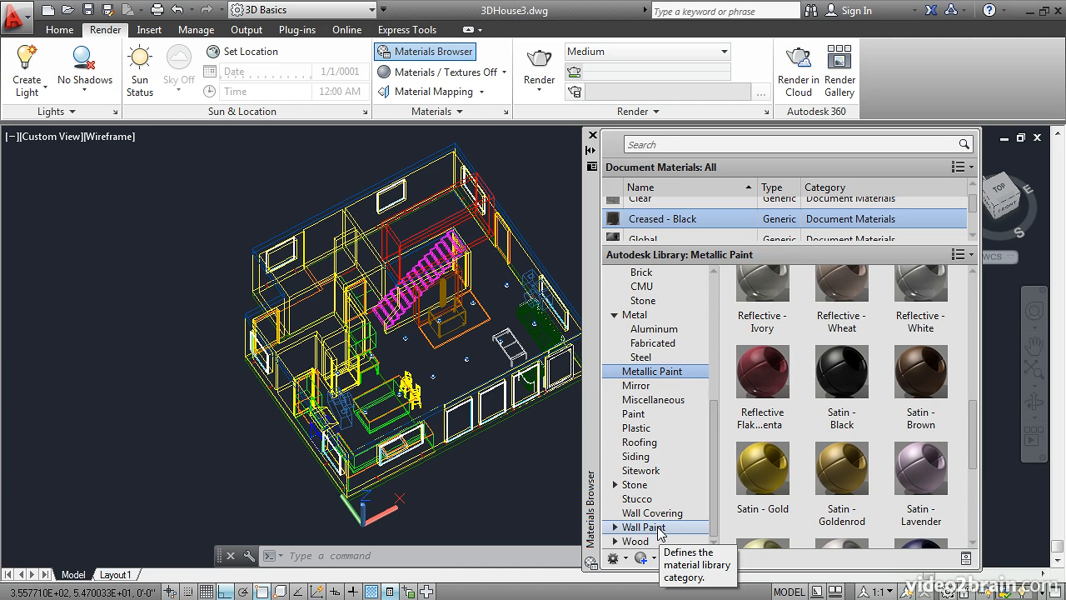
pyautogui.click(616, 527)
pyautogui.scroll(-1, 717, 477)
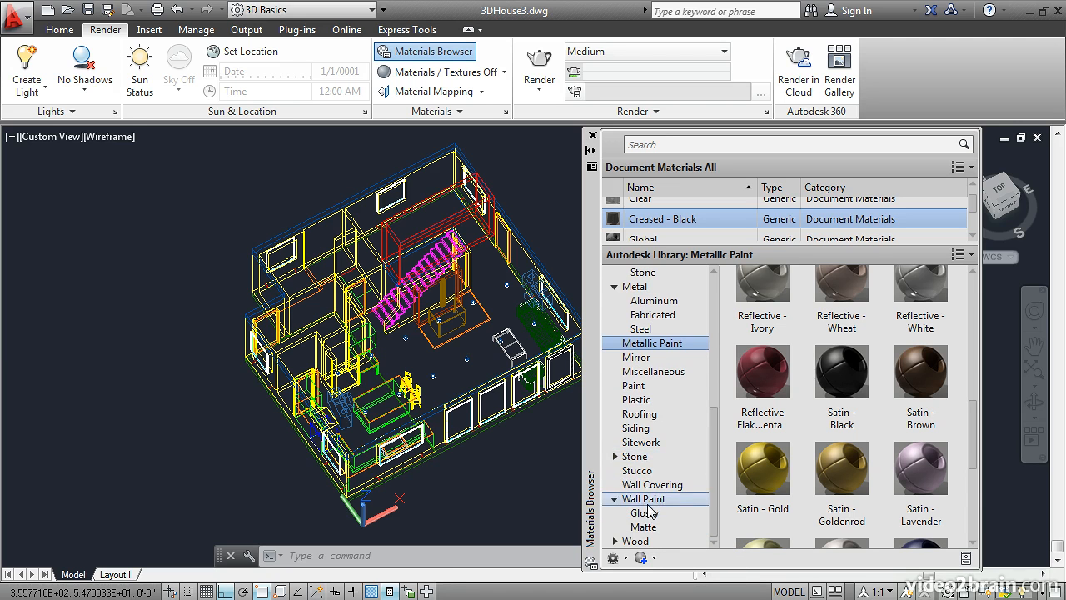
pyautogui.click(645, 527)
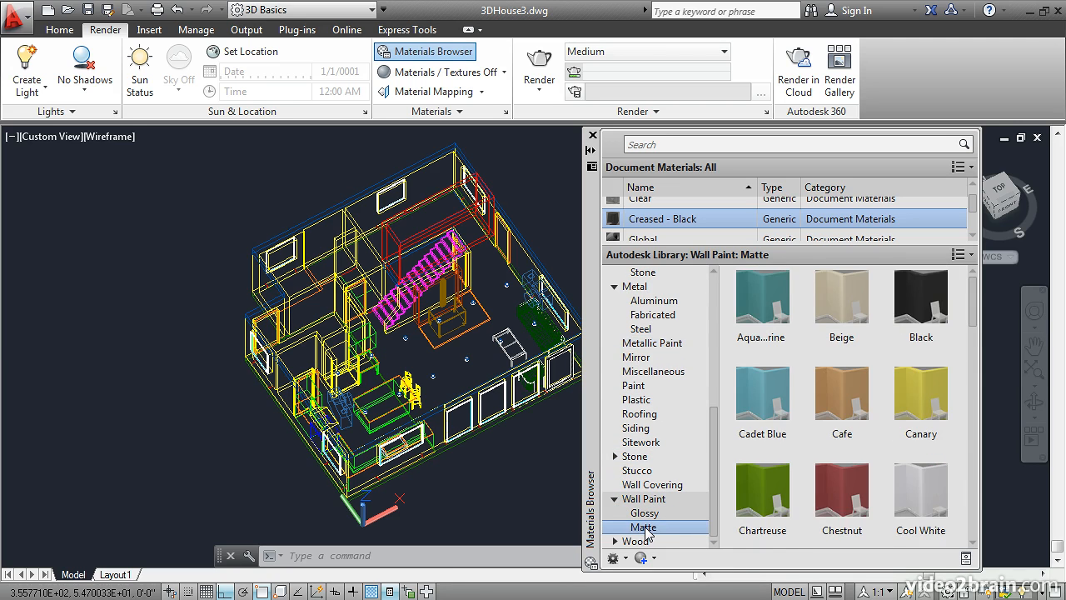
pyautogui.moveTo(840, 337)
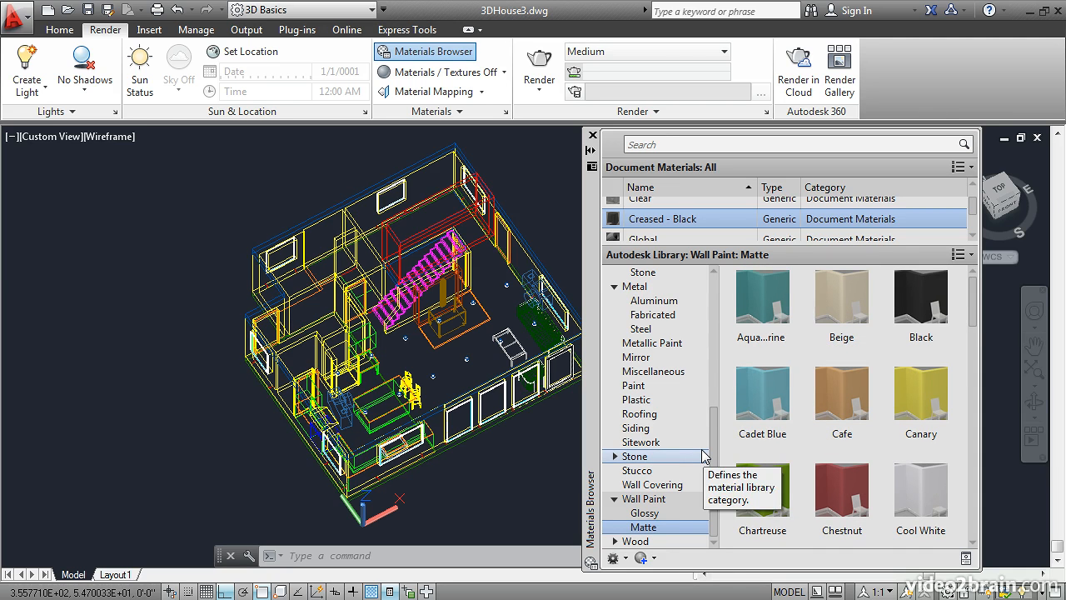
pyautogui.moveTo(908, 512)
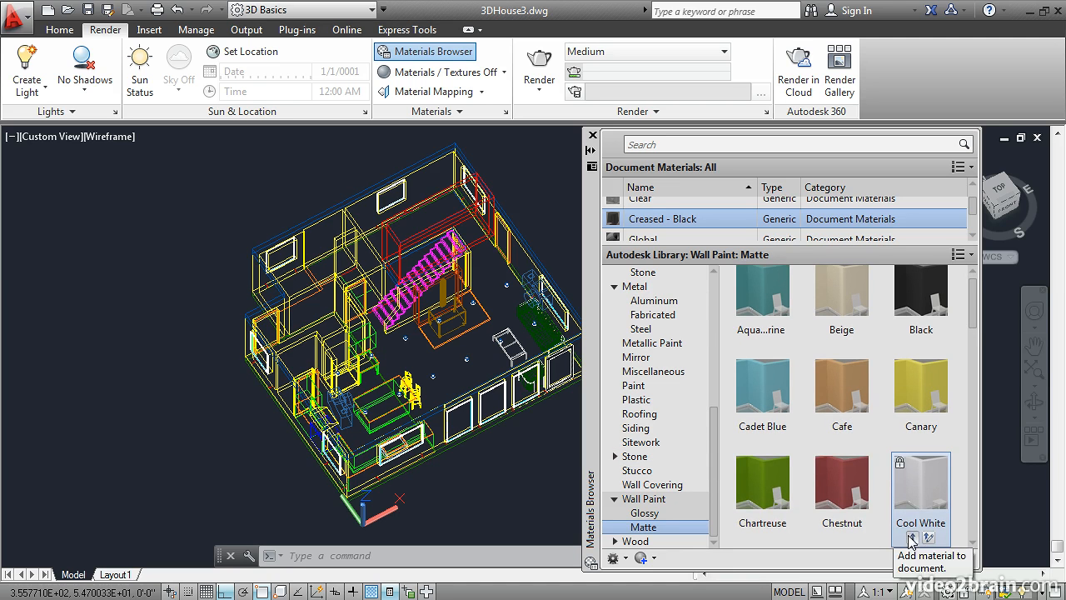
pyautogui.click(912, 537)
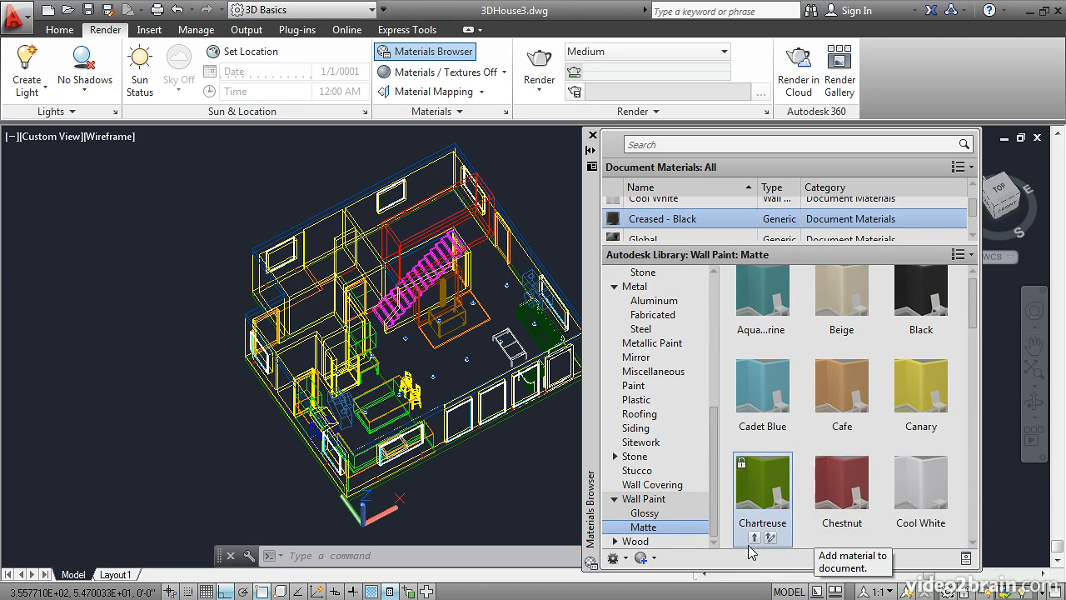
# Step: Add the glossy Cool White wall paint and the Gray Speckled granite from the library to the document materials
pyautogui.click(656, 517)
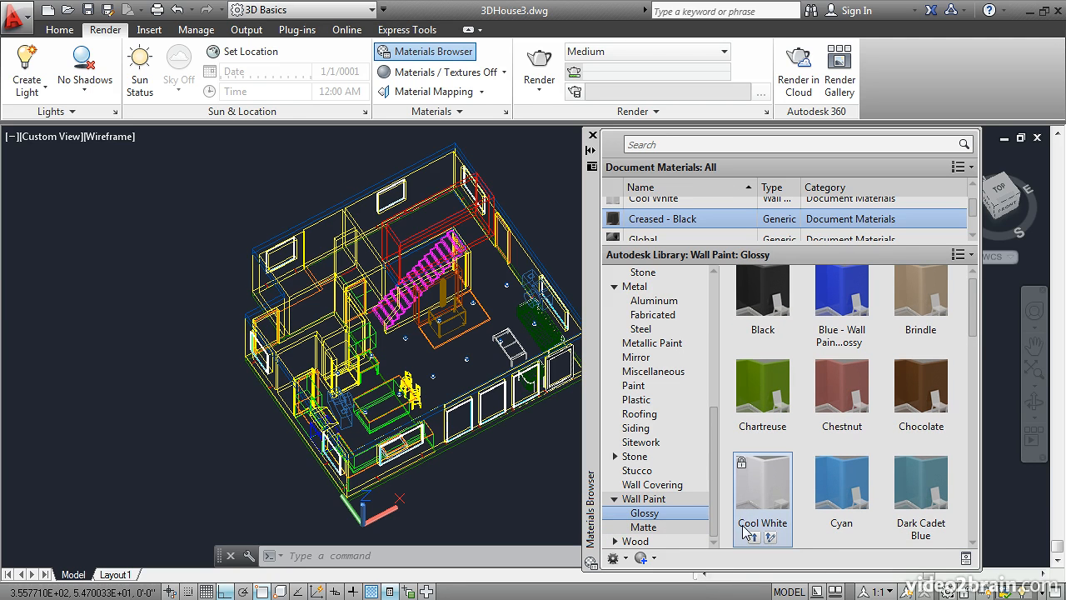
pyautogui.click(754, 537)
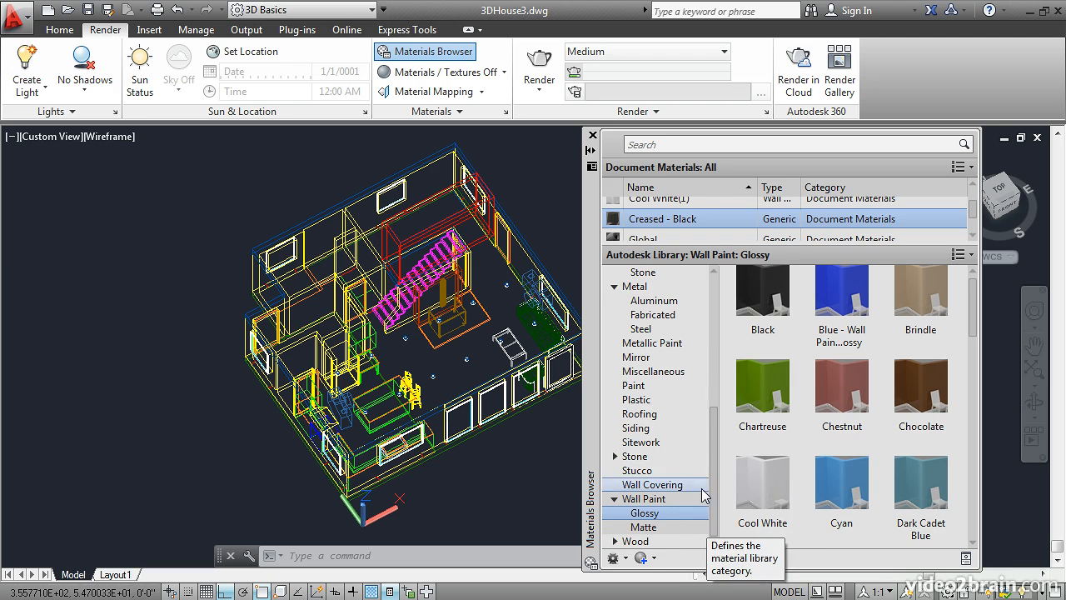
pyautogui.click(616, 458)
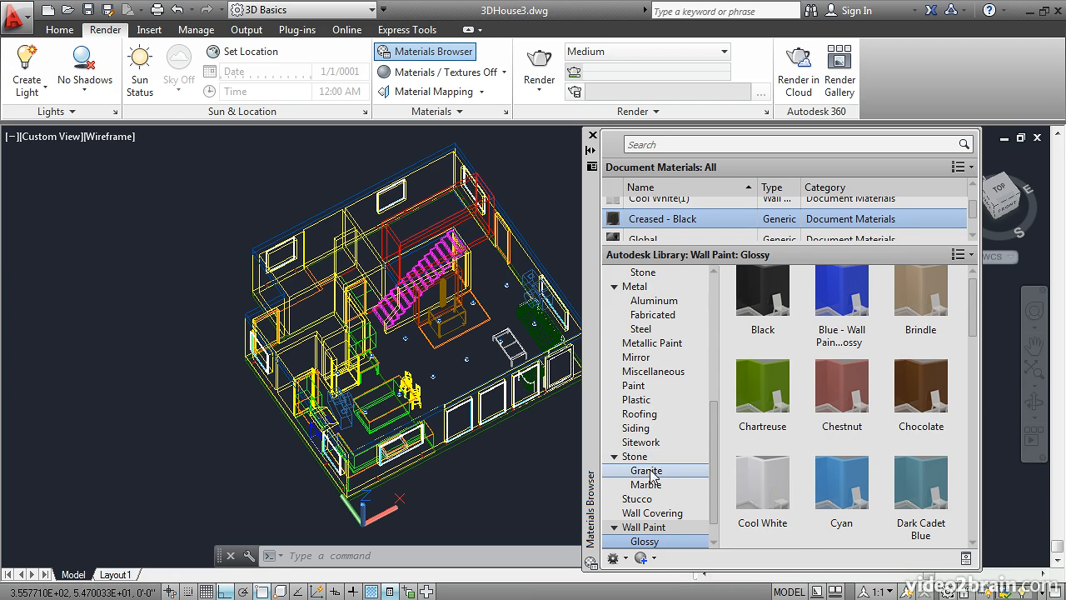
pyautogui.click(652, 473)
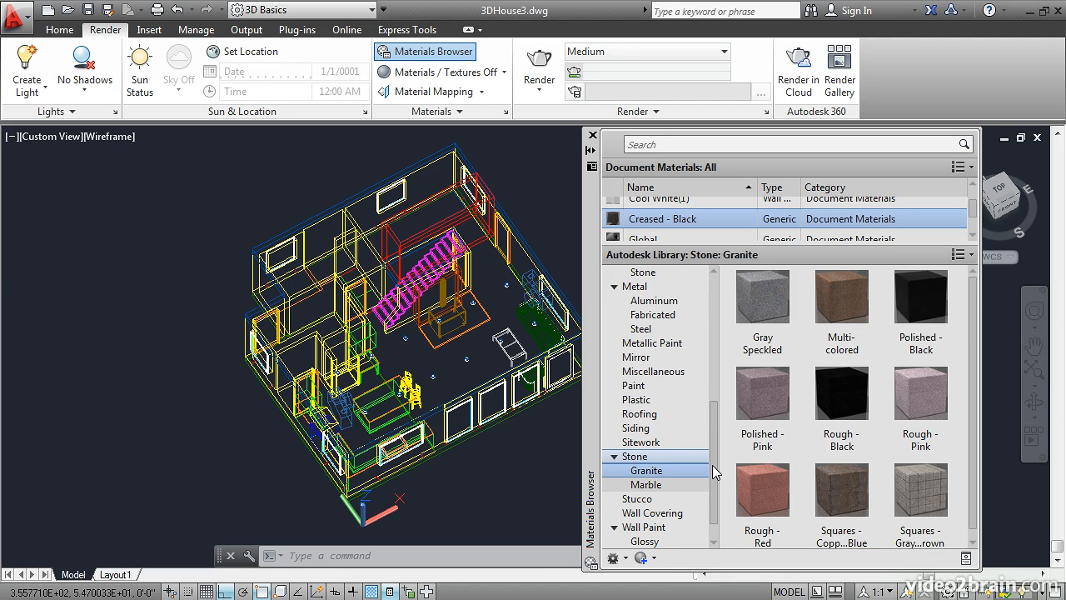
pyautogui.click(593, 136)
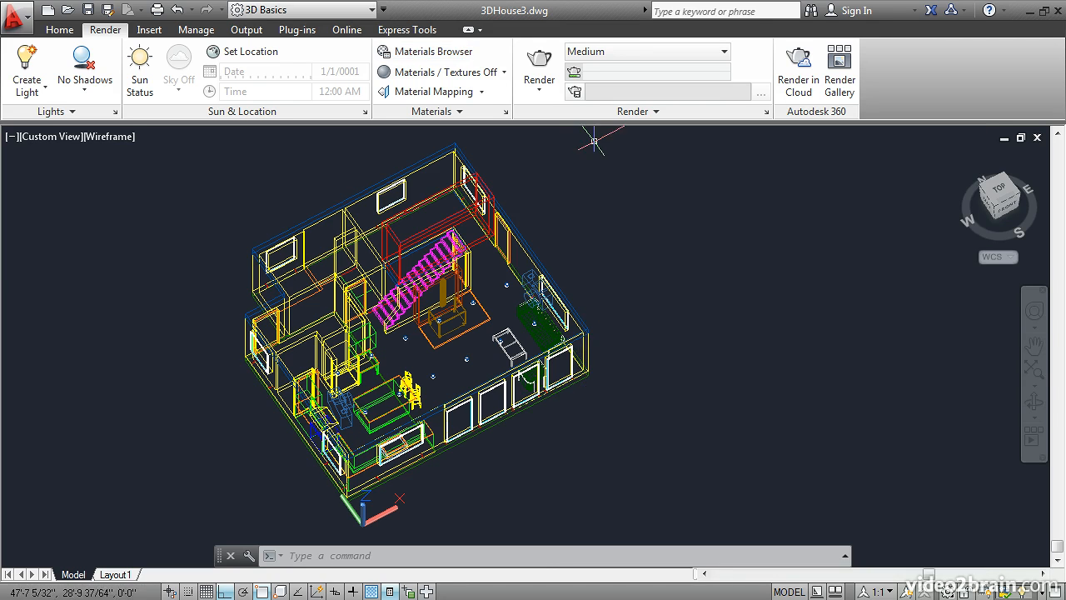
# Step: Start attaching materials by layer and assign 12in Running - Burgundy to the Brick layer
pyautogui.click(472, 112)
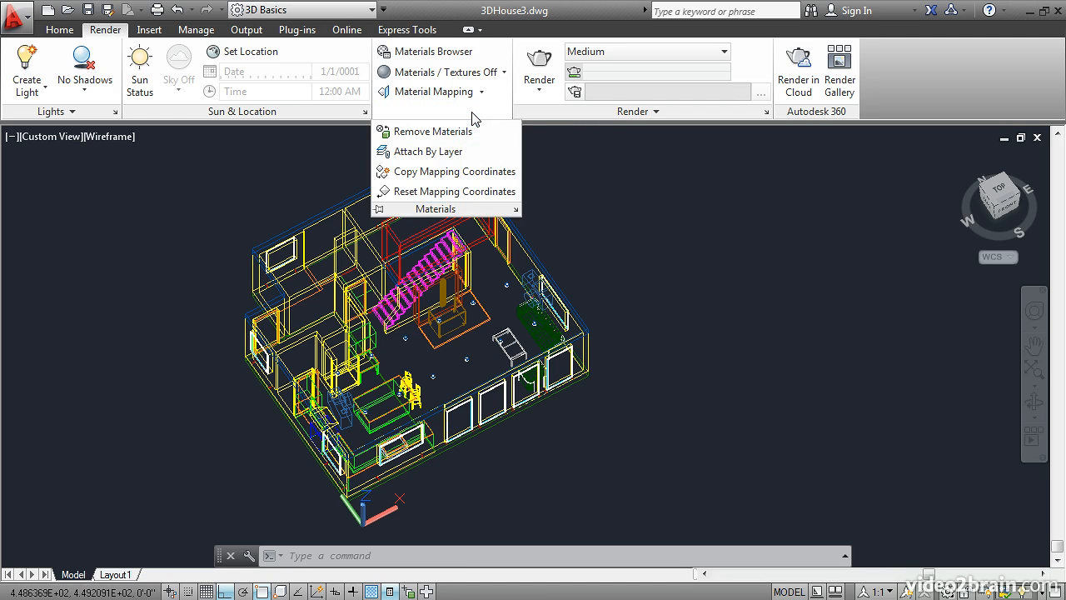
pyautogui.click(421, 151)
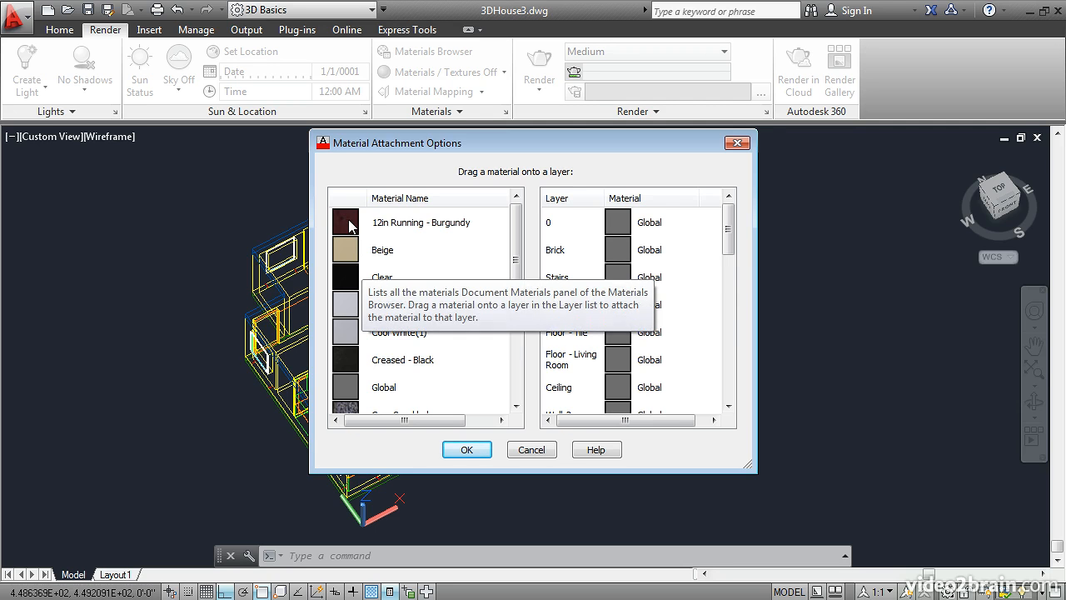
pyautogui.moveTo(350, 225); pyautogui.dragTo(357, 225)
pyautogui.moveTo(471, 236); pyautogui.dragTo(617, 252)
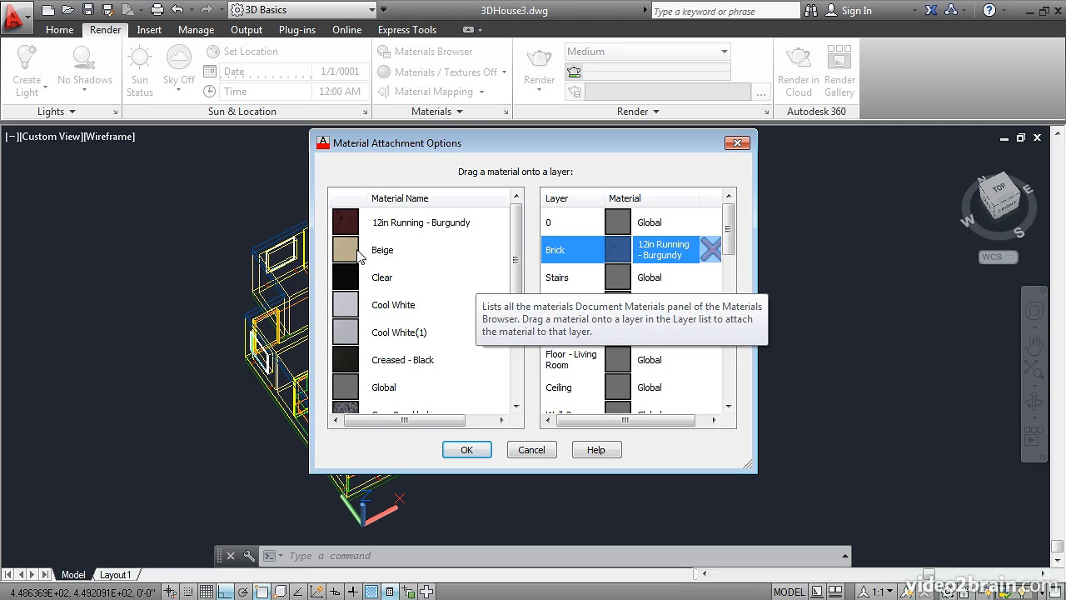
# Step: Assign Silver Maple - Brown to the Stairs layer and apply the material attachments
pyautogui.moveTo(516, 256); pyautogui.dragTo(526, 335)
pyautogui.moveTo(355, 359); pyautogui.dragTo(616, 279)
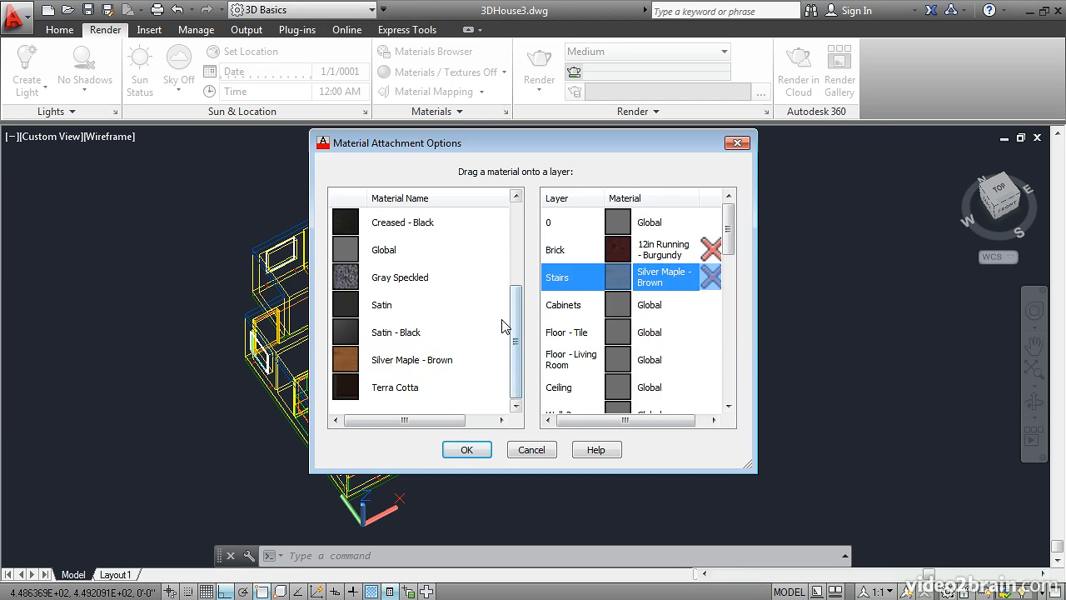
pyautogui.scroll(2, 516, 322)
pyautogui.scroll(-2, 517, 322)
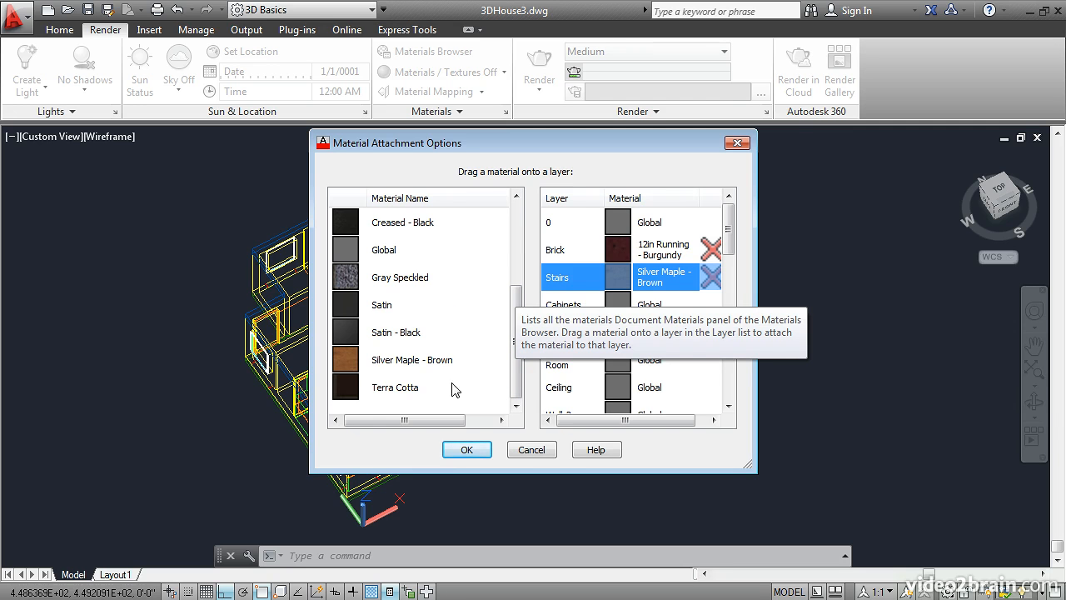
pyautogui.click(466, 450)
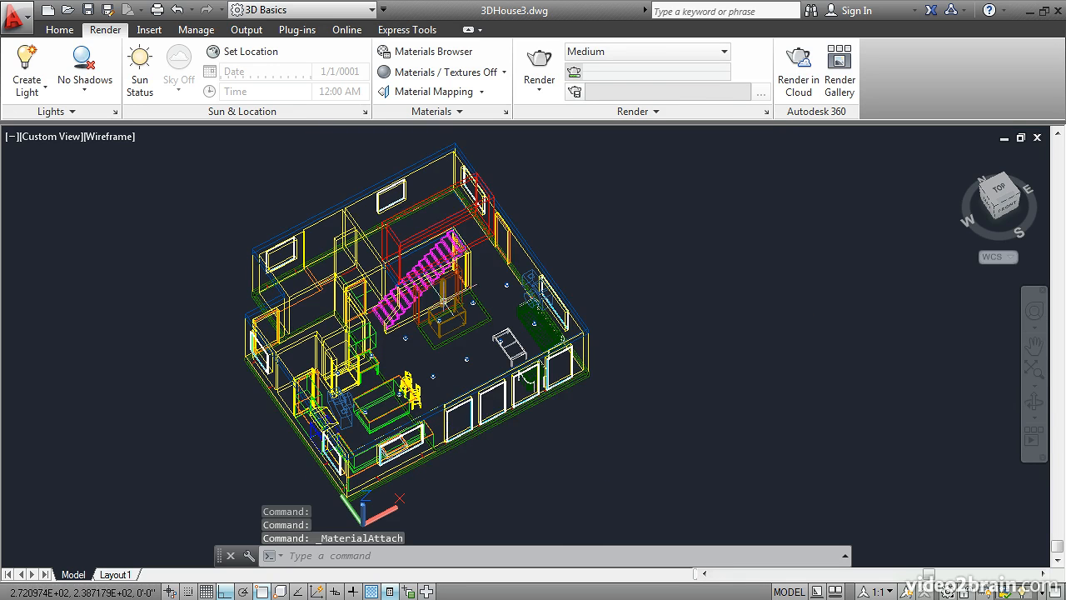
# Step: Add the Birch - Solid Stained Dark Medium wood from the library to the document materials
pyautogui.click(435, 51)
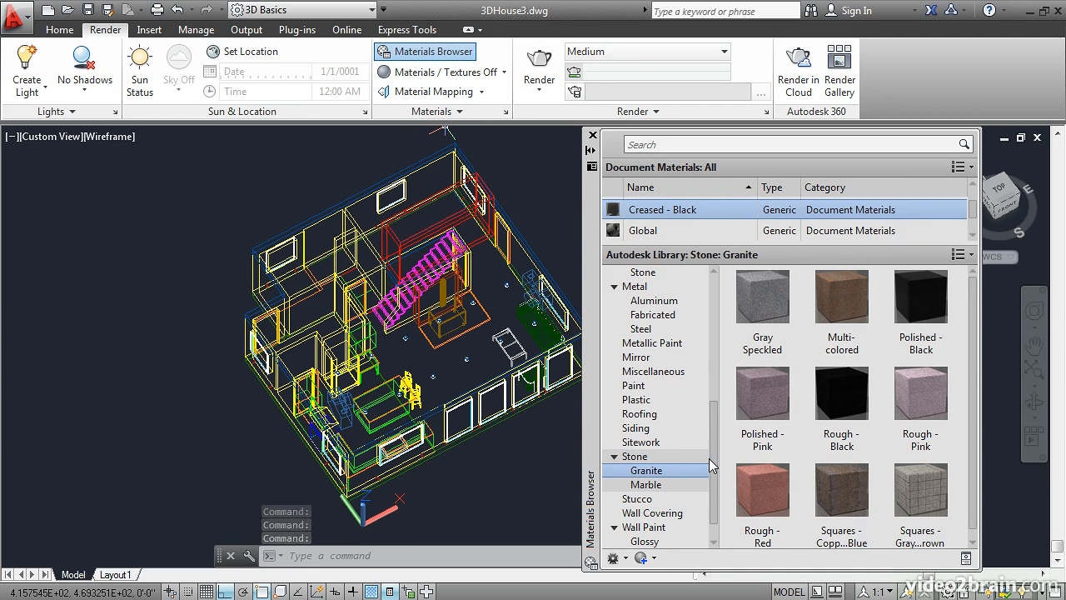
pyautogui.scroll(-1, 709, 458)
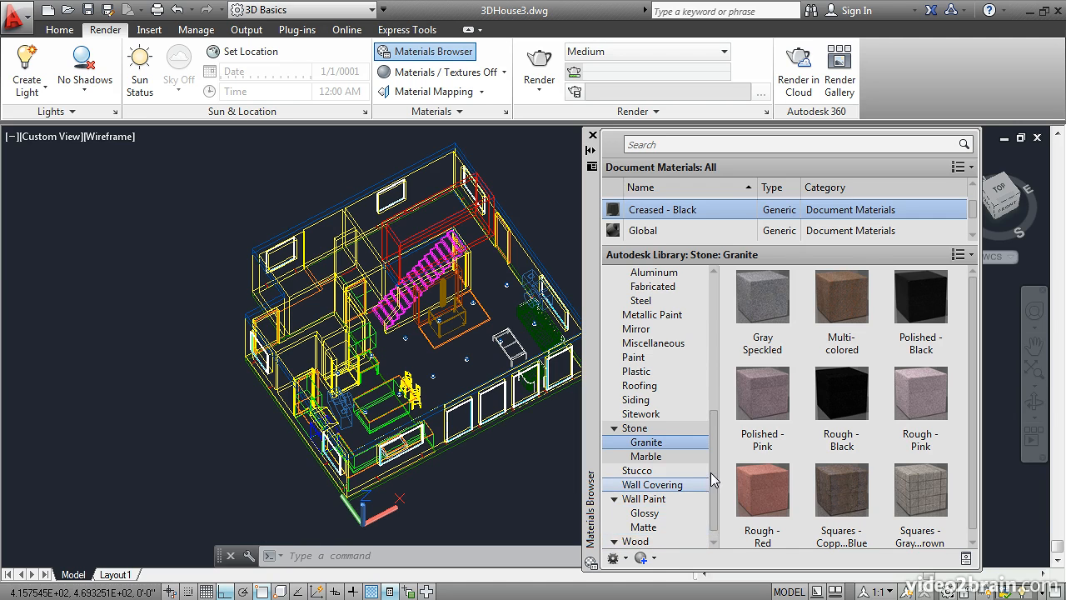
pyautogui.scroll(-1, 650, 486)
pyautogui.click(637, 527)
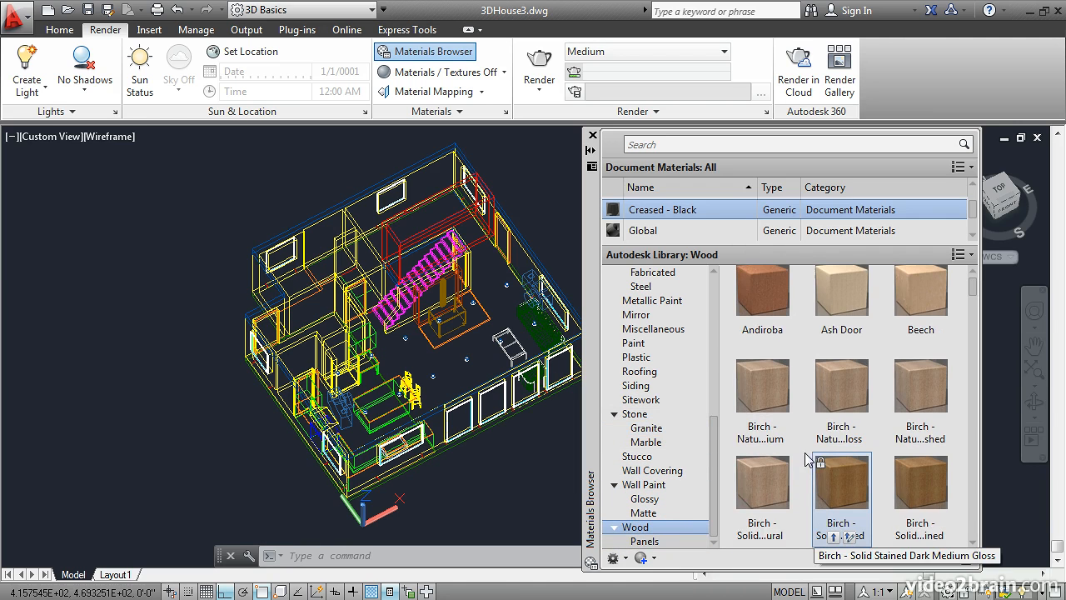
pyautogui.click(835, 538)
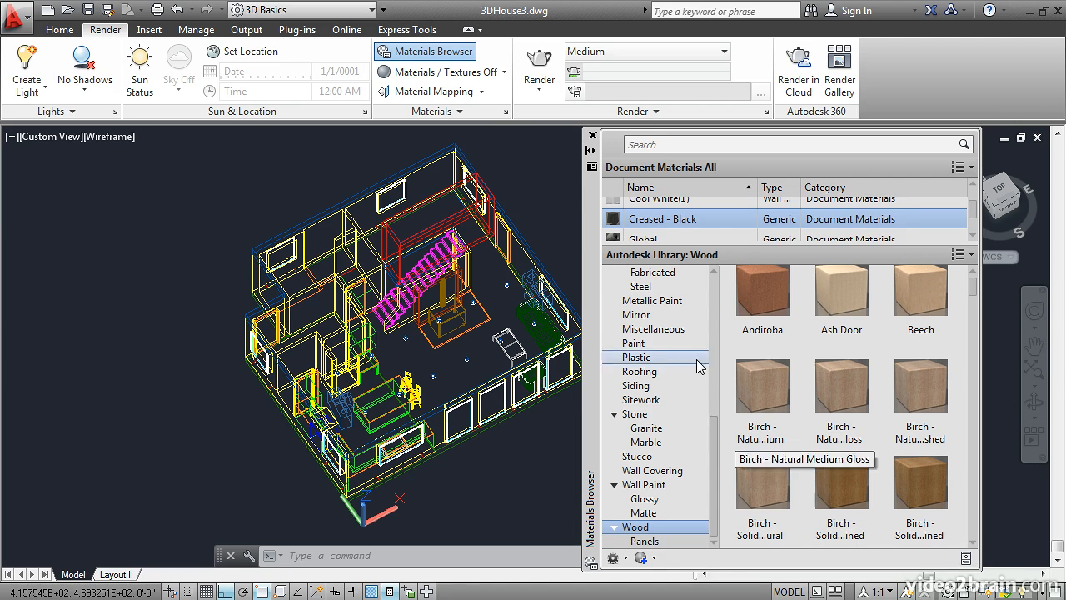
# Step: Reopen the attachment of materials by layer and assign the solid stained dark Birch to the Cabinets layer
pyautogui.click(440, 114)
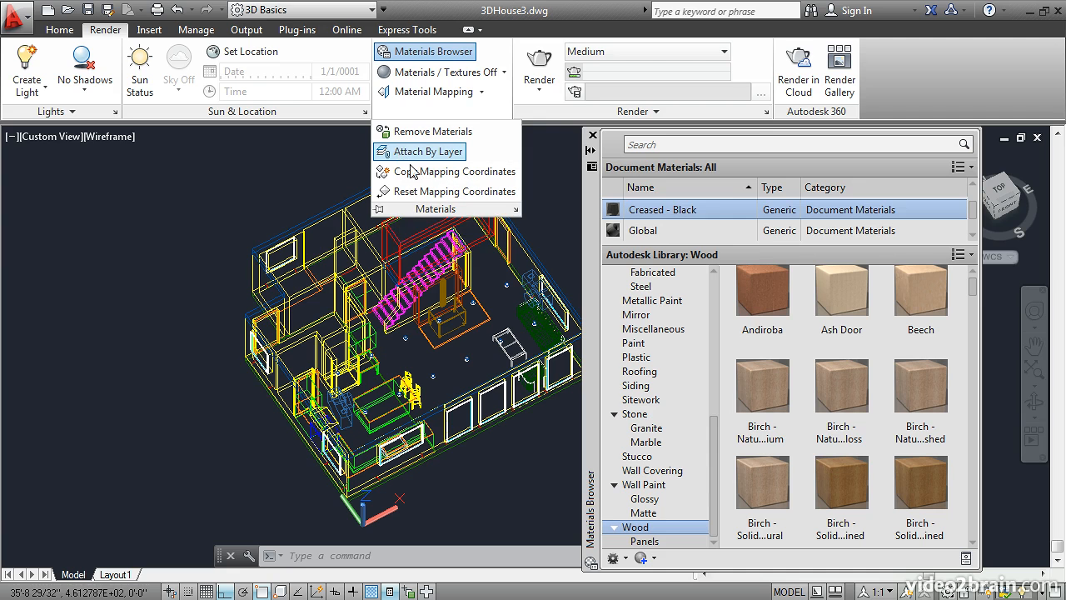
pyautogui.click(428, 151)
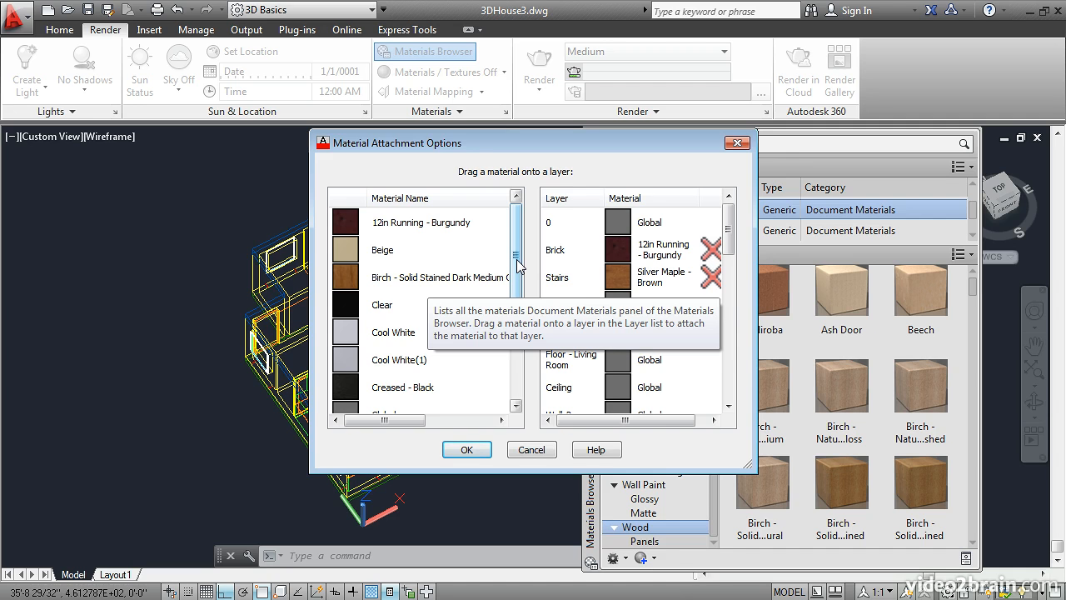
pyautogui.moveTo(515, 259); pyautogui.dragTo(514, 367)
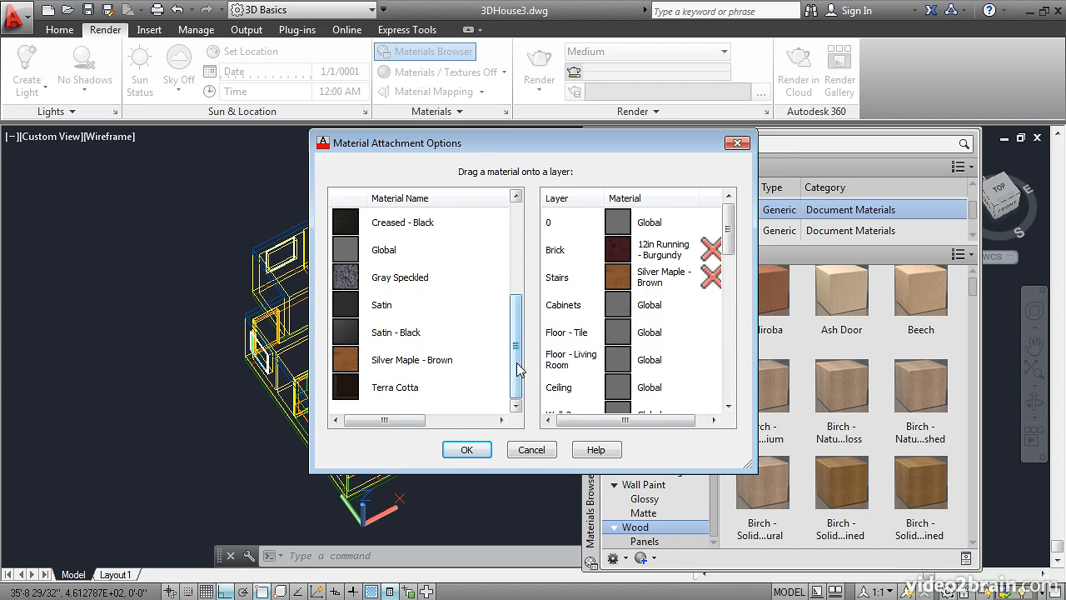
pyautogui.click(514, 282)
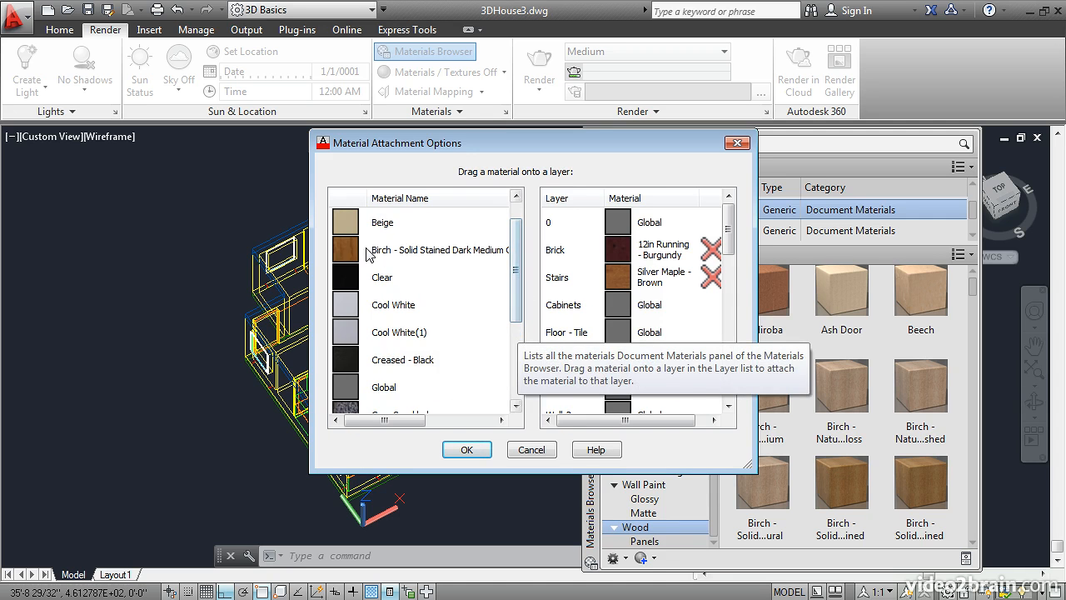
pyautogui.moveTo(379, 253); pyautogui.dragTo(554, 305)
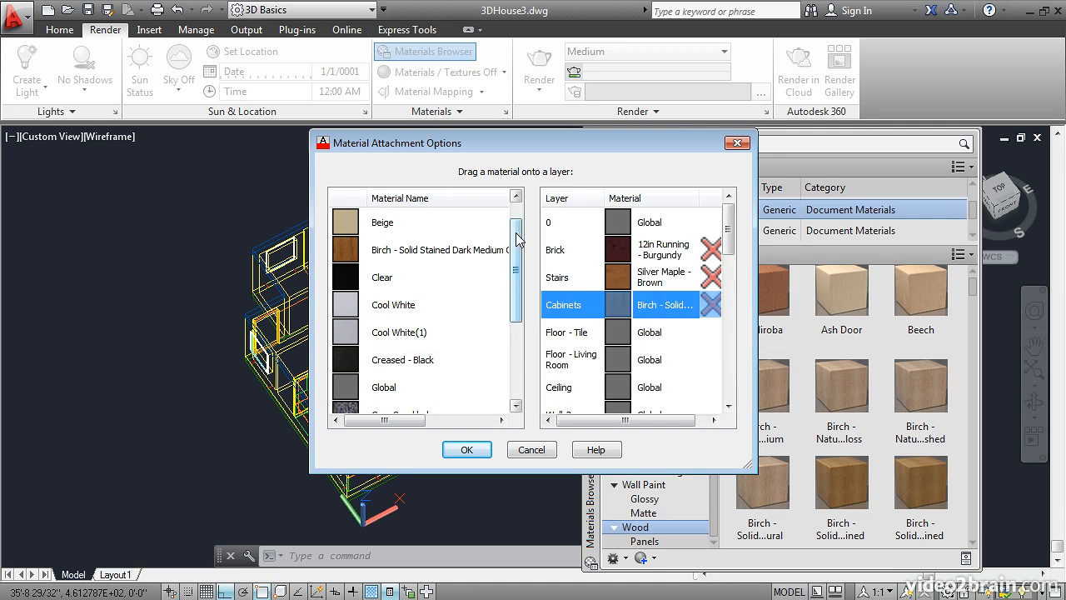
# Step: Assign Terra Cotta to the Floor - Tile layer and the solid stained dark Birch to the Floor - Living Room layer
pyautogui.moveTo(516, 233); pyautogui.dragTo(516, 319)
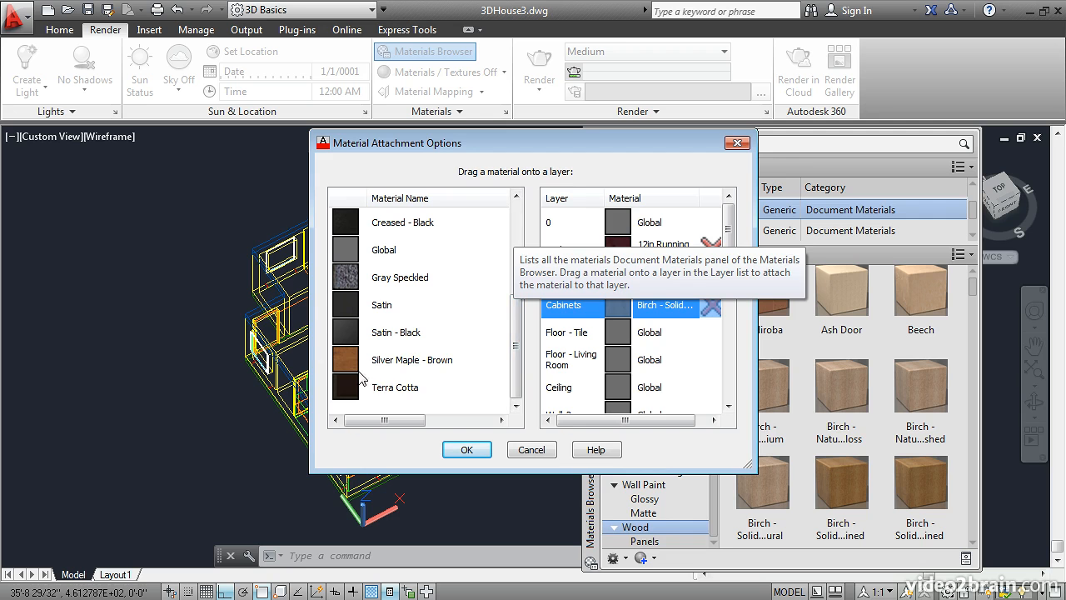
pyautogui.moveTo(348, 396); pyautogui.dragTo(615, 336)
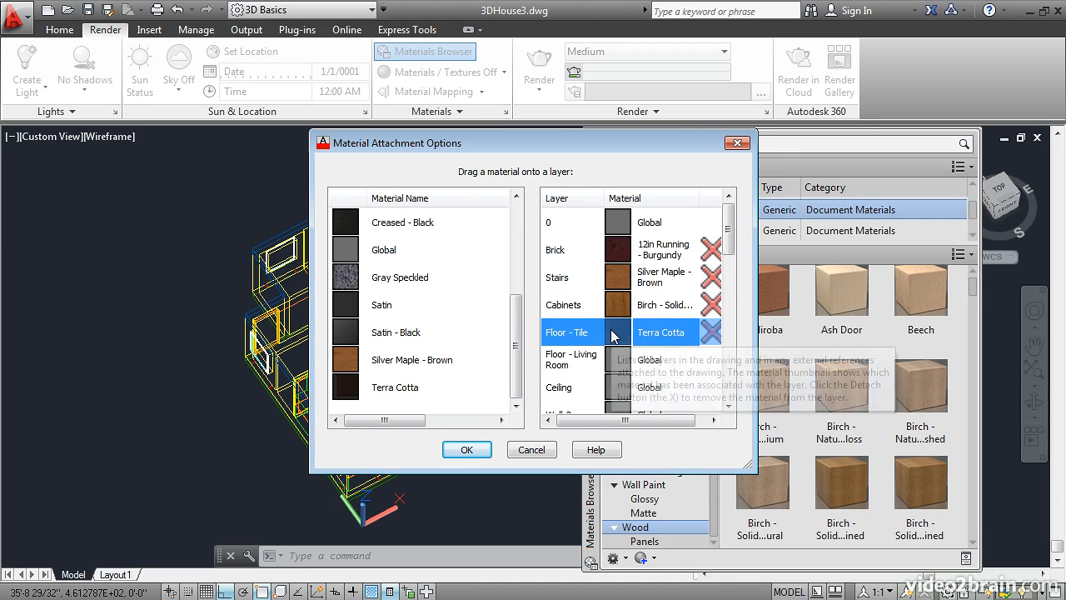
pyautogui.moveTo(516, 345); pyautogui.dragTo(522, 250)
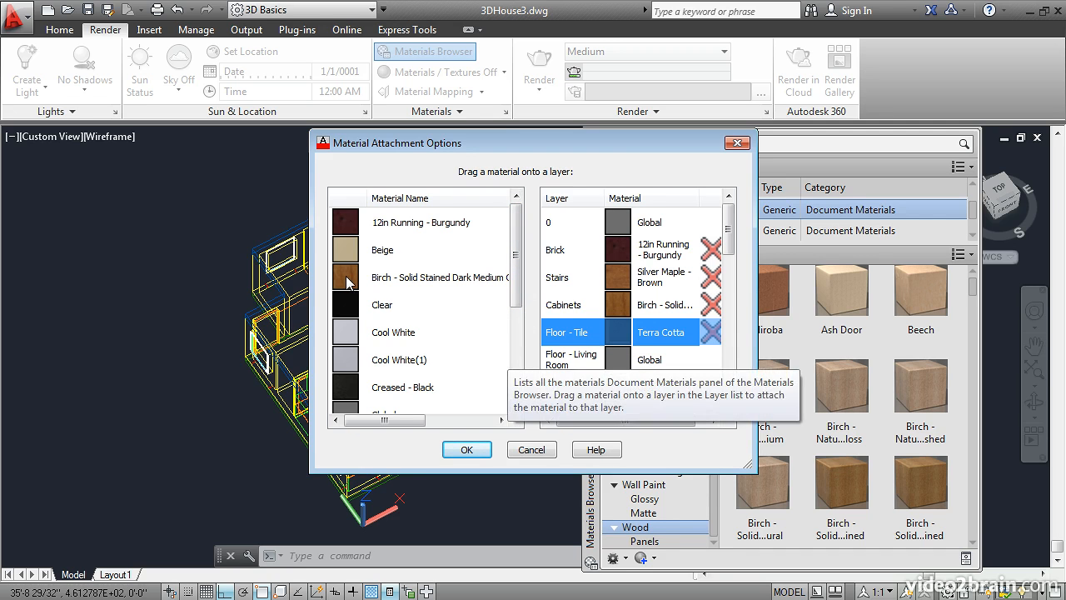
pyautogui.moveTo(346, 283); pyautogui.dragTo(560, 366)
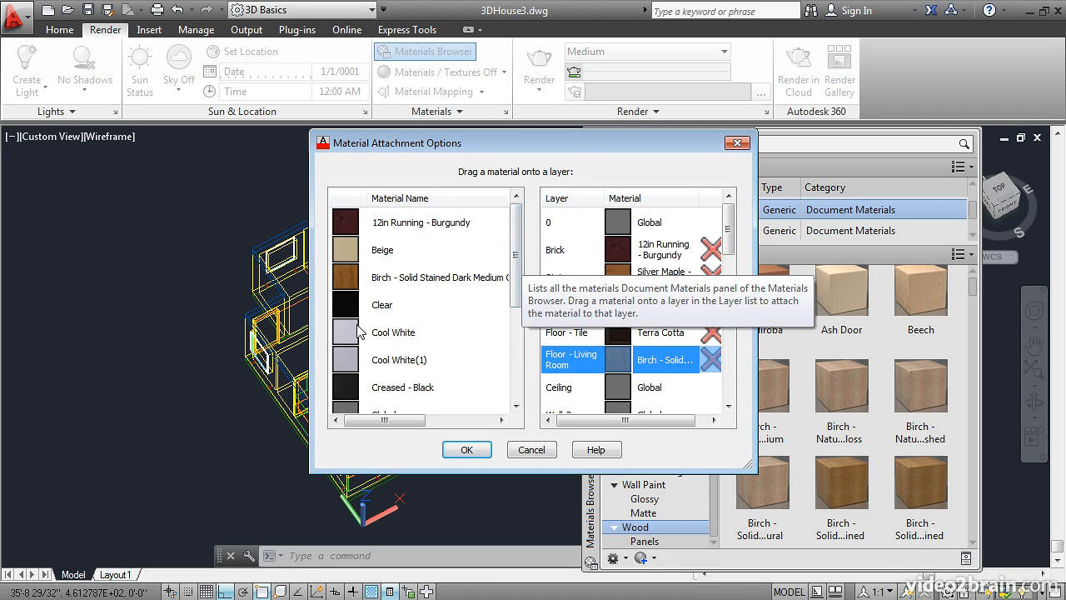
# Step: Assign Cool White to the Ceiling and Ceiling2 layers and Beige to the Wall-2 layer
pyautogui.moveTo(351, 334); pyautogui.dragTo(574, 386)
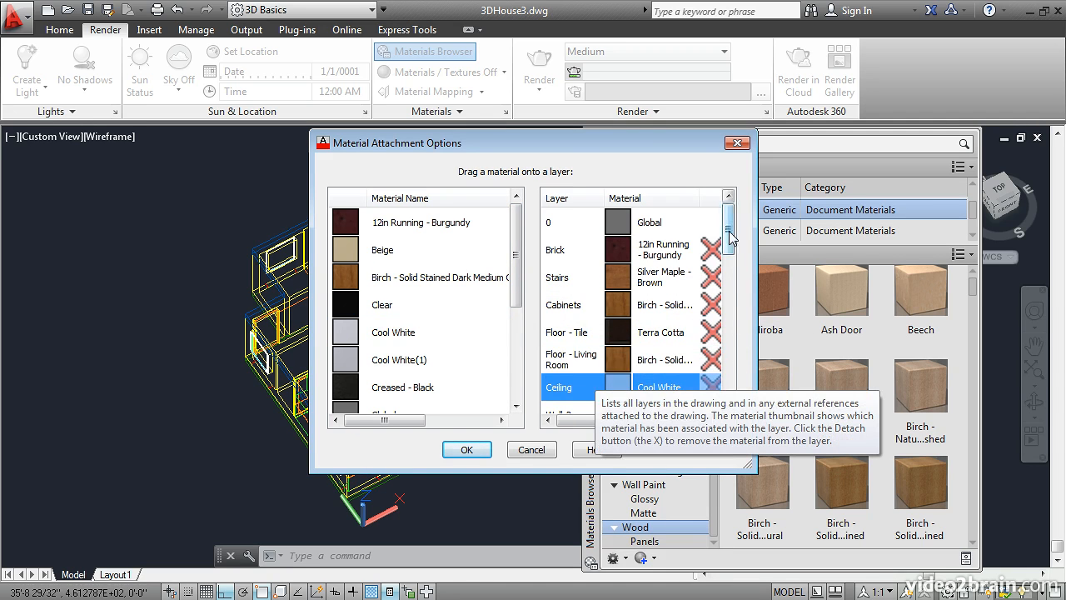
pyautogui.moveTo(729, 237); pyautogui.dragTo(729, 266)
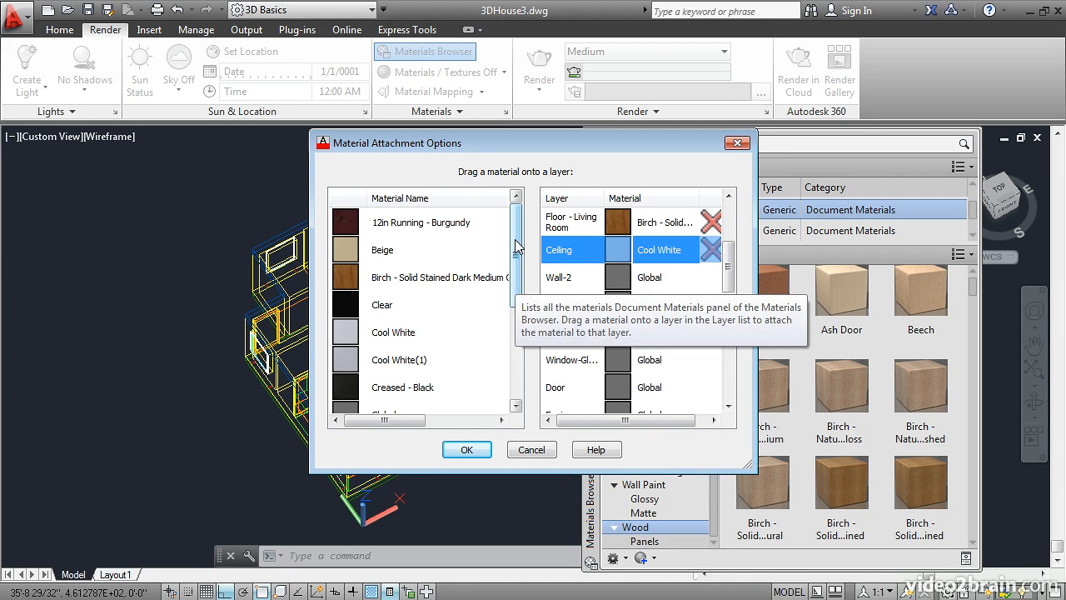
pyautogui.moveTo(396, 252); pyautogui.dragTo(613, 283)
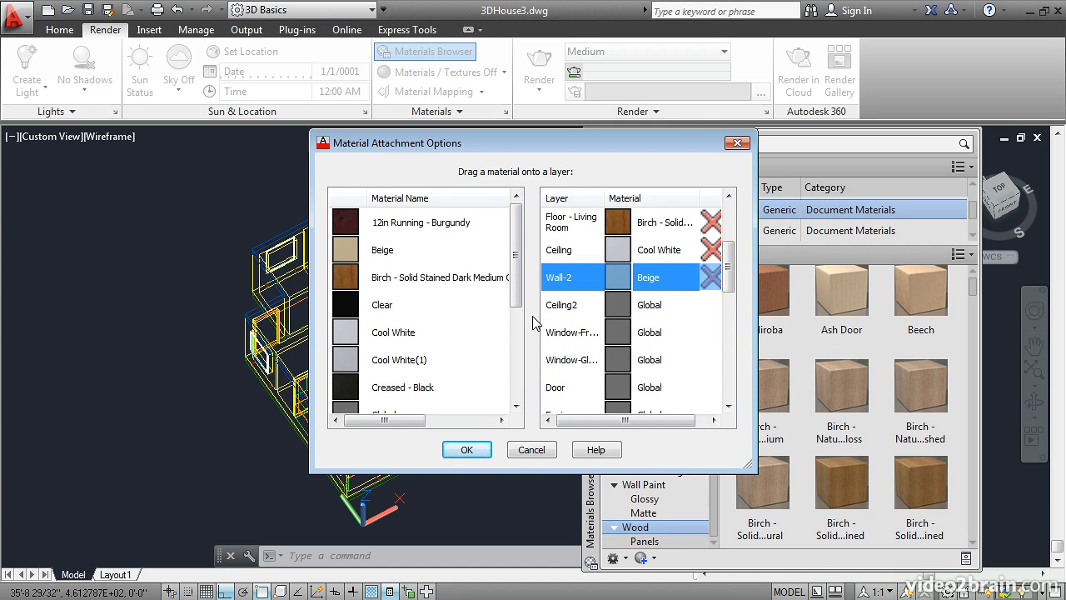
pyautogui.moveTo(383, 331); pyautogui.dragTo(575, 305)
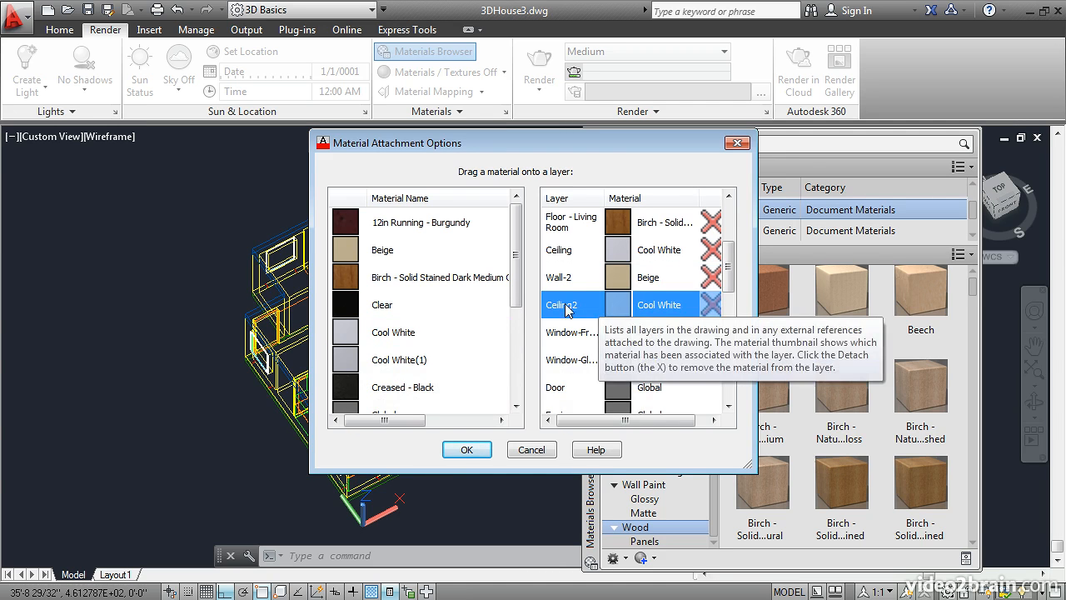
# Step: Assign Cool White(1) to the window frame layer, Clear to the window glass layer and the solid stained Birch to the Door layer
pyautogui.moveTo(366, 360); pyautogui.dragTo(582, 332)
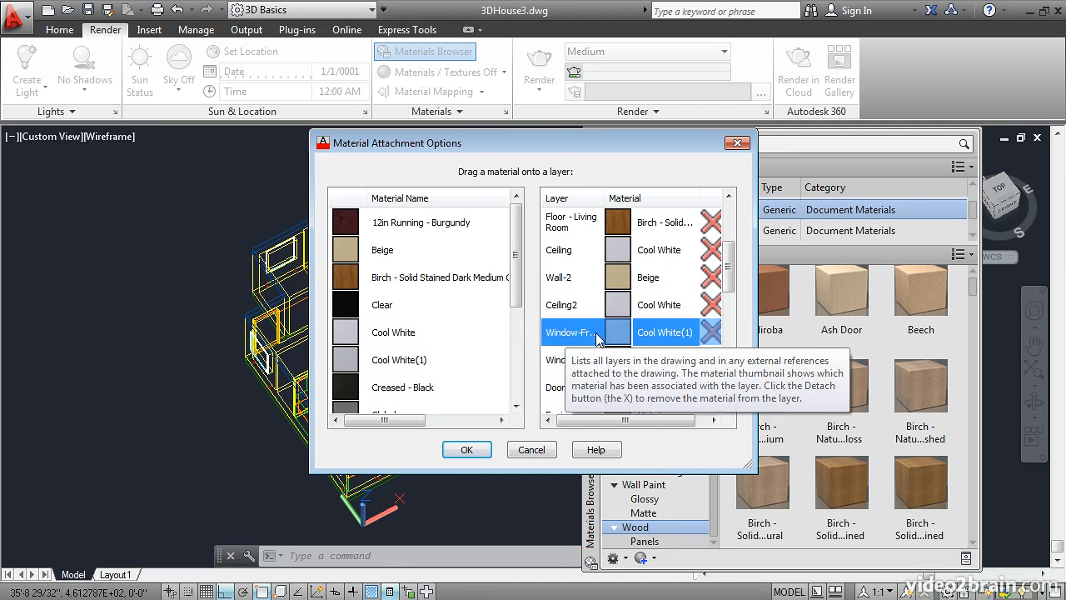
pyautogui.moveTo(348, 310); pyautogui.dragTo(607, 358)
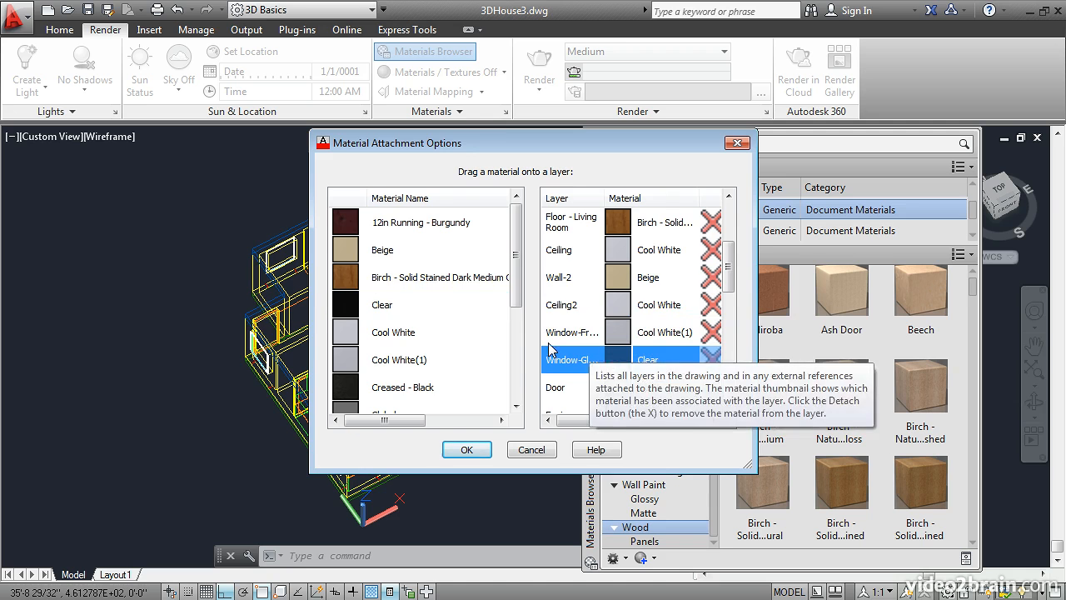
pyautogui.scroll(-1, 515, 236)
pyautogui.moveTo(391, 250); pyautogui.dragTo(617, 392)
# Step: Assign the Satin material to the Equip, Stove and Woodstove layers
pyautogui.moveTo(728, 267); pyautogui.dragTo(731, 302)
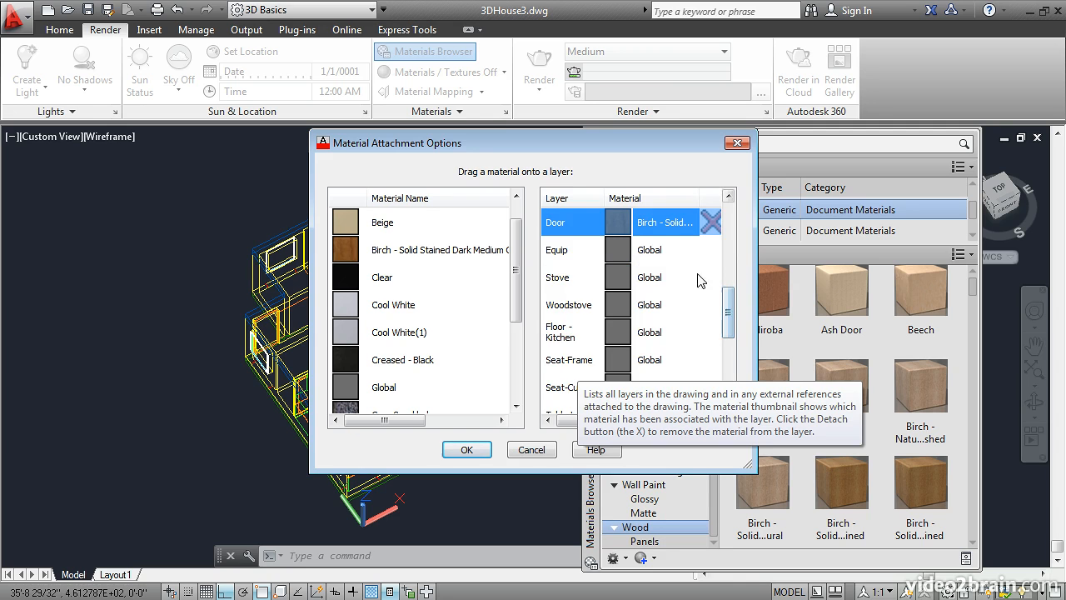
pyautogui.moveTo(517, 262); pyautogui.dragTo(515, 339)
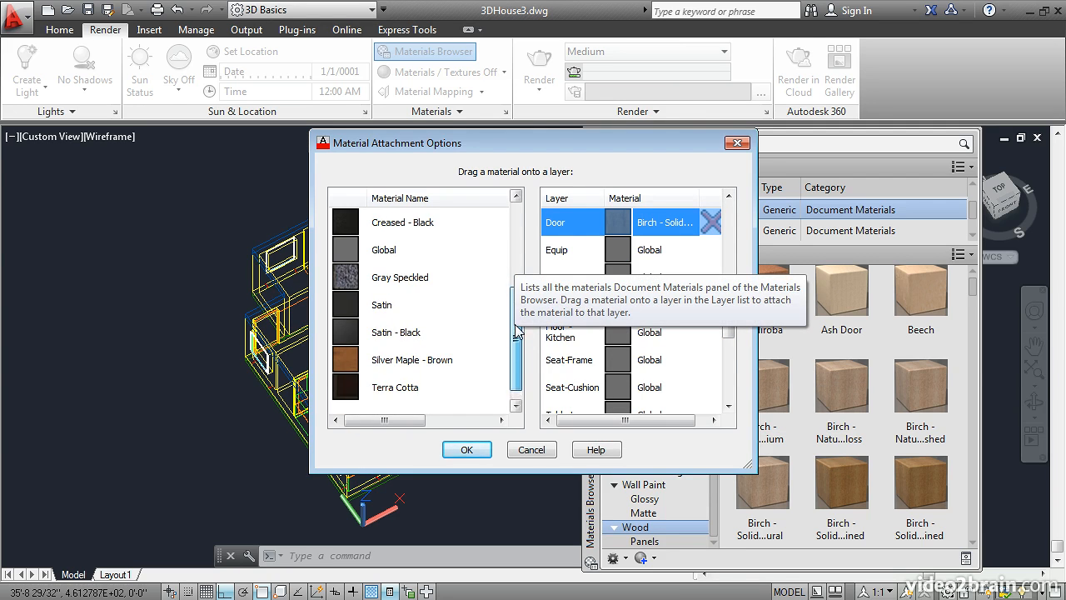
pyautogui.moveTo(342, 311); pyautogui.dragTo(617, 255)
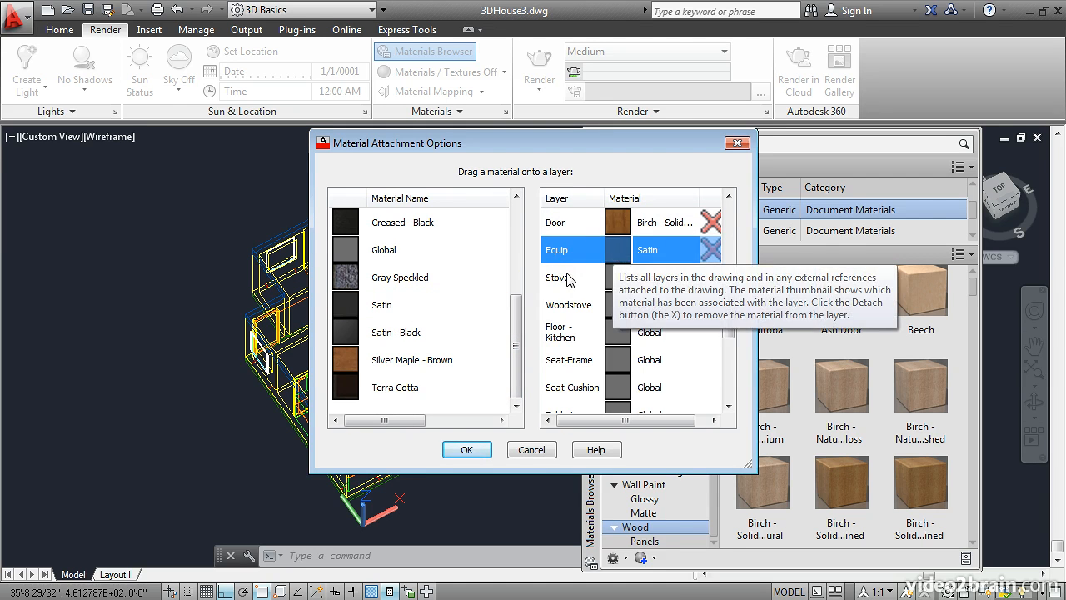
pyautogui.moveTo(354, 308); pyautogui.dragTo(621, 278)
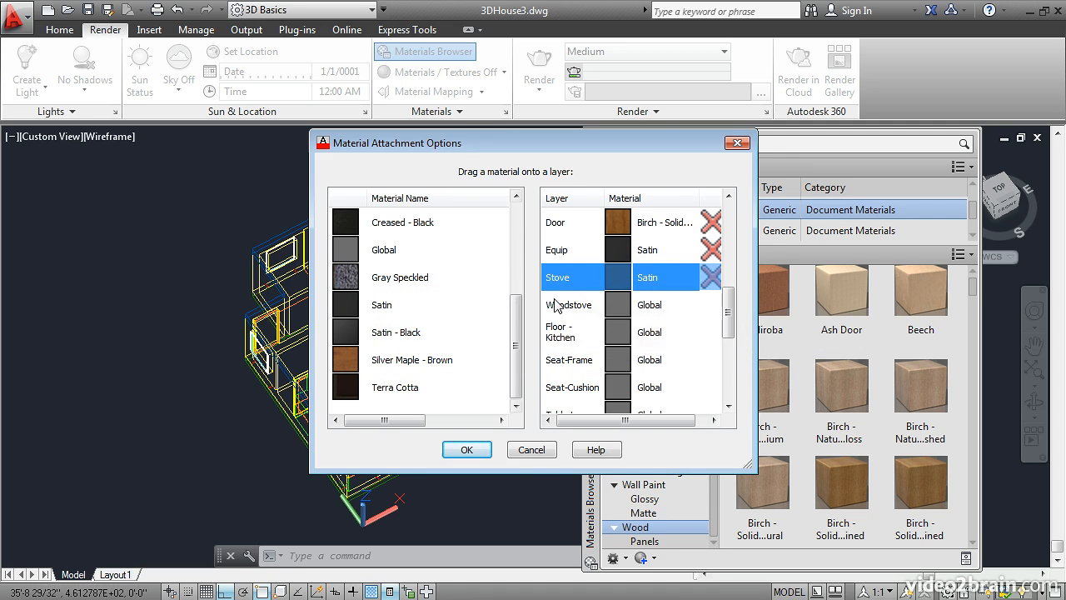
pyautogui.moveTo(348, 304); pyautogui.dragTo(620, 307)
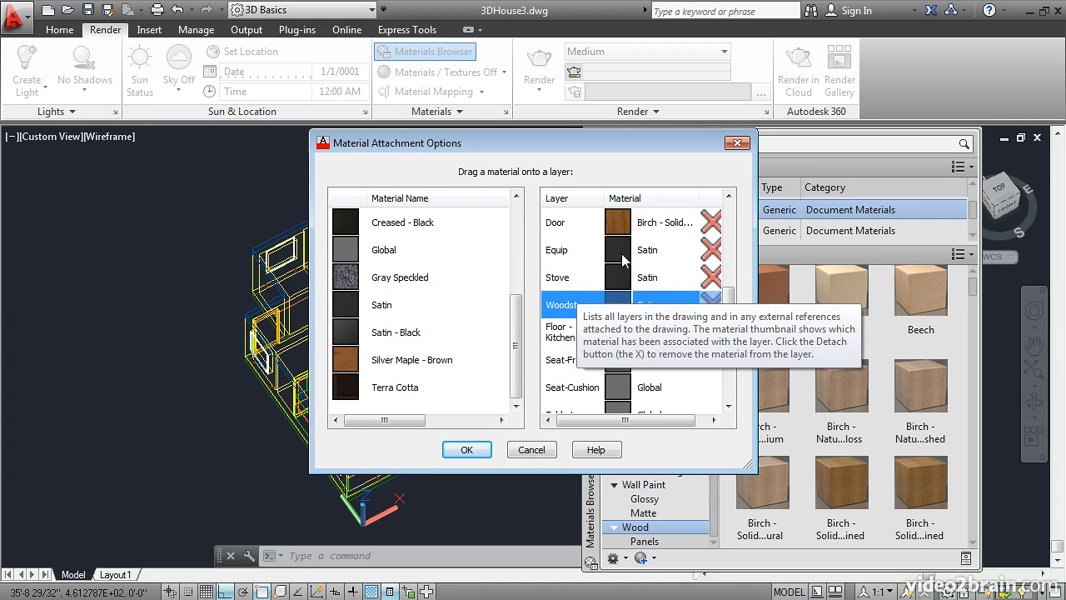
# Step: Replace the Equip layer's material with Cool White and apply the layer attachments
pyautogui.moveTo(514, 294); pyautogui.dragTo(527, 266)
pyautogui.moveTo(348, 254); pyautogui.dragTo(616, 257)
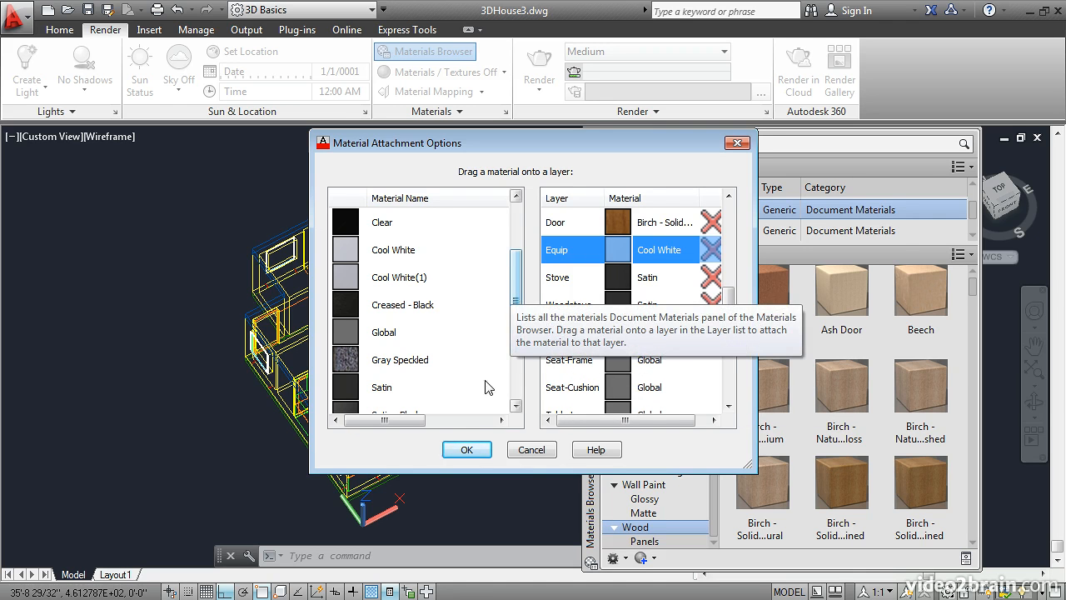
pyautogui.click(467, 447)
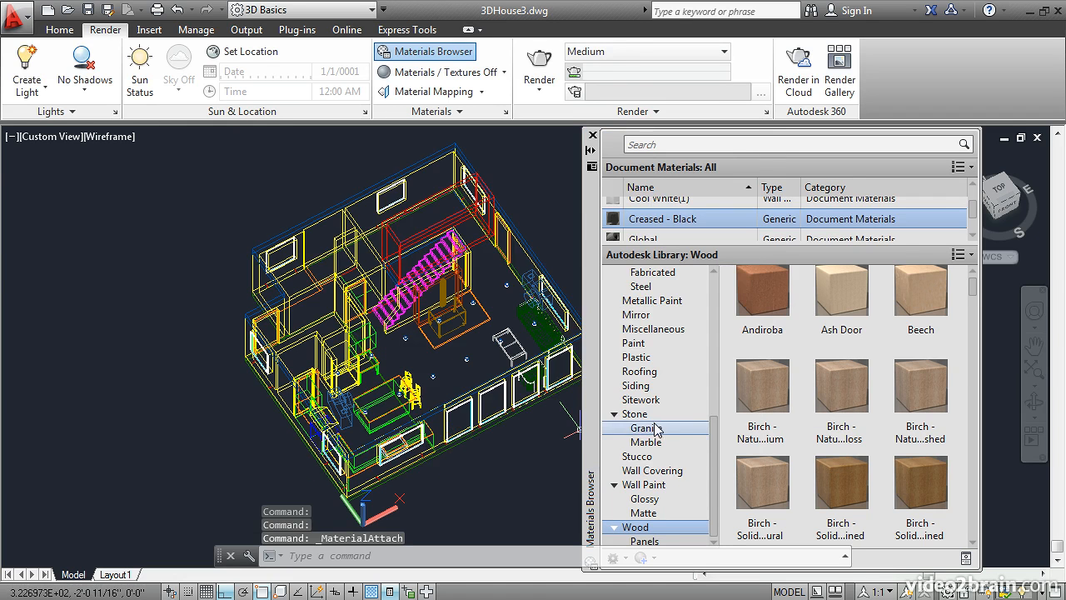
# Step: Add the Square - Brown floor tile from the Autodesk Library to the drawing and attach it to the Floor - Kitchen layer
pyautogui.moveTo(714, 460); pyautogui.dragTo(712, 357)
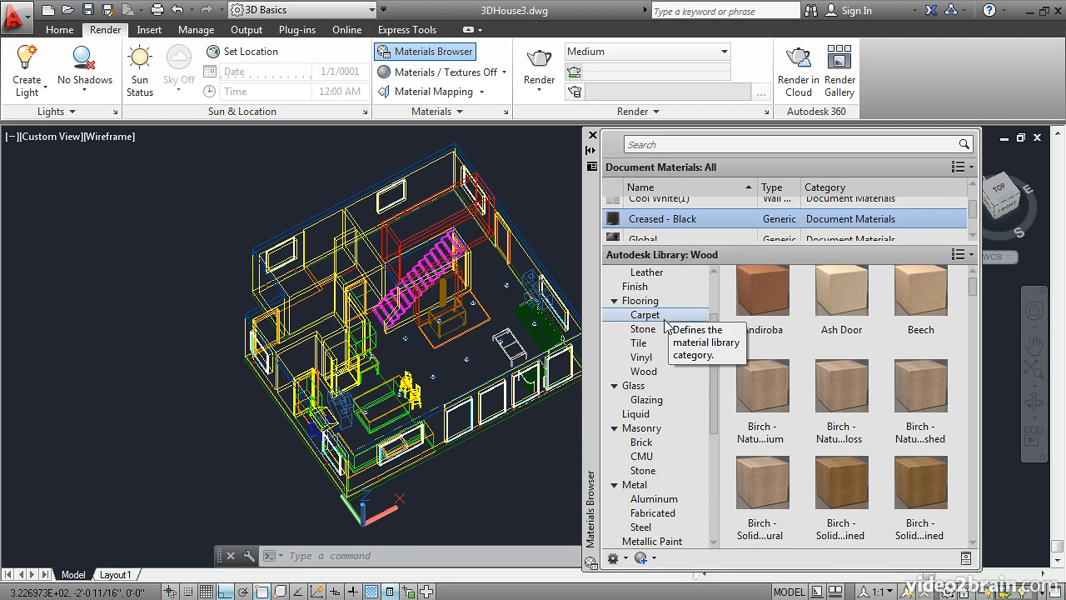
pyautogui.click(639, 344)
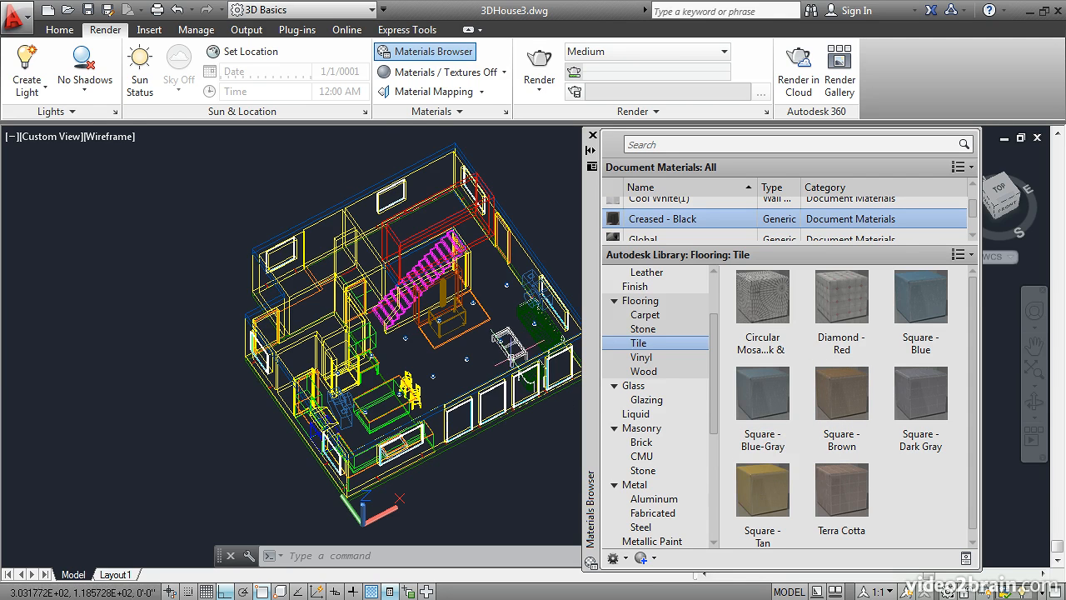
pyautogui.click(429, 110)
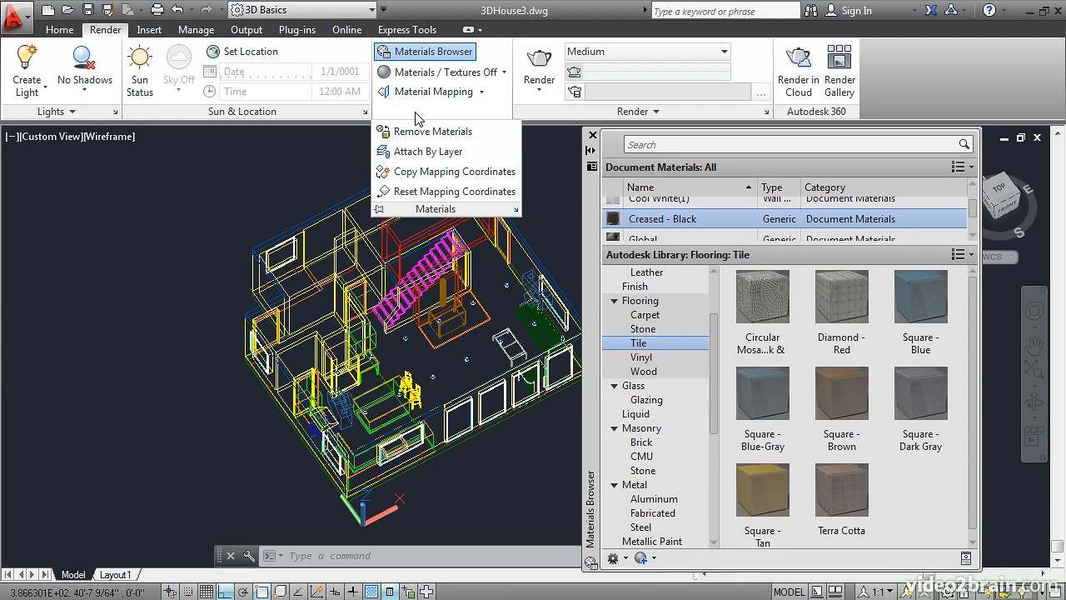
pyautogui.click(396, 154)
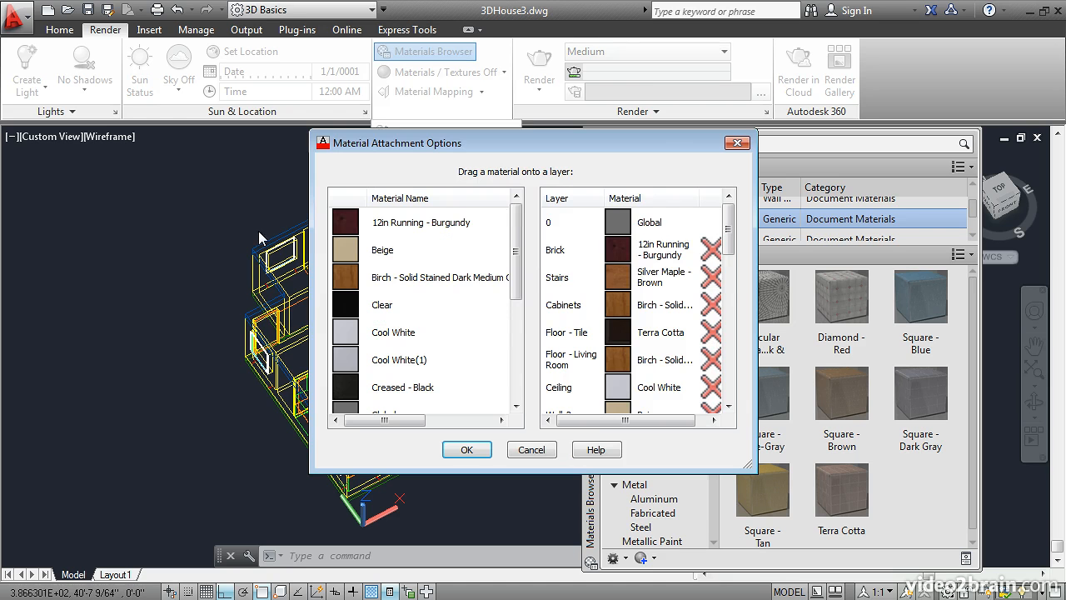
pyautogui.scroll(-2, 517, 302)
pyautogui.scroll(-2, 517, 302)
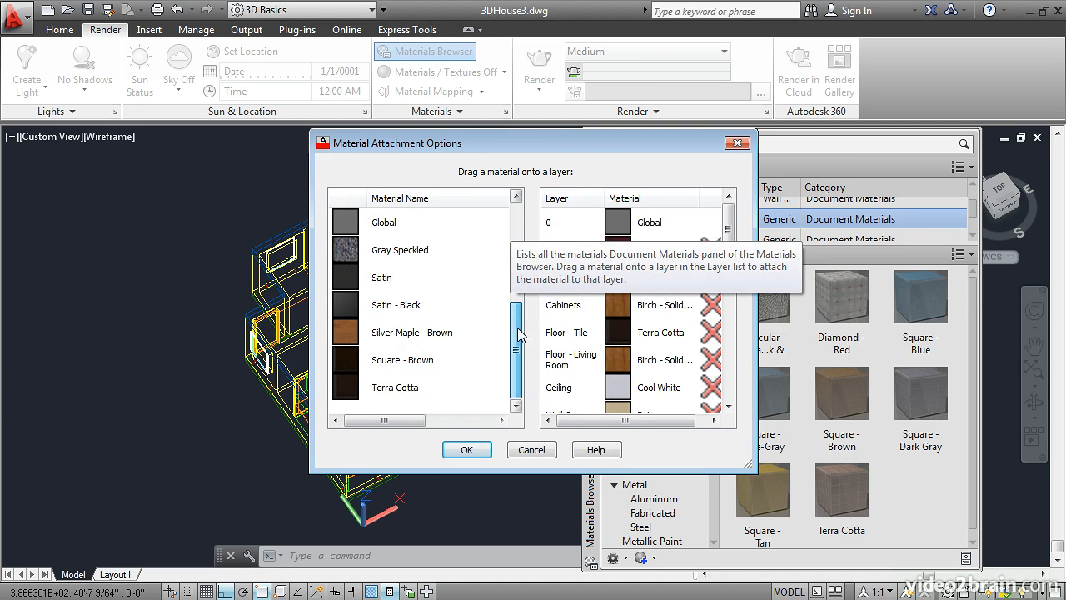
pyautogui.moveTo(725, 235); pyautogui.dragTo(747, 321)
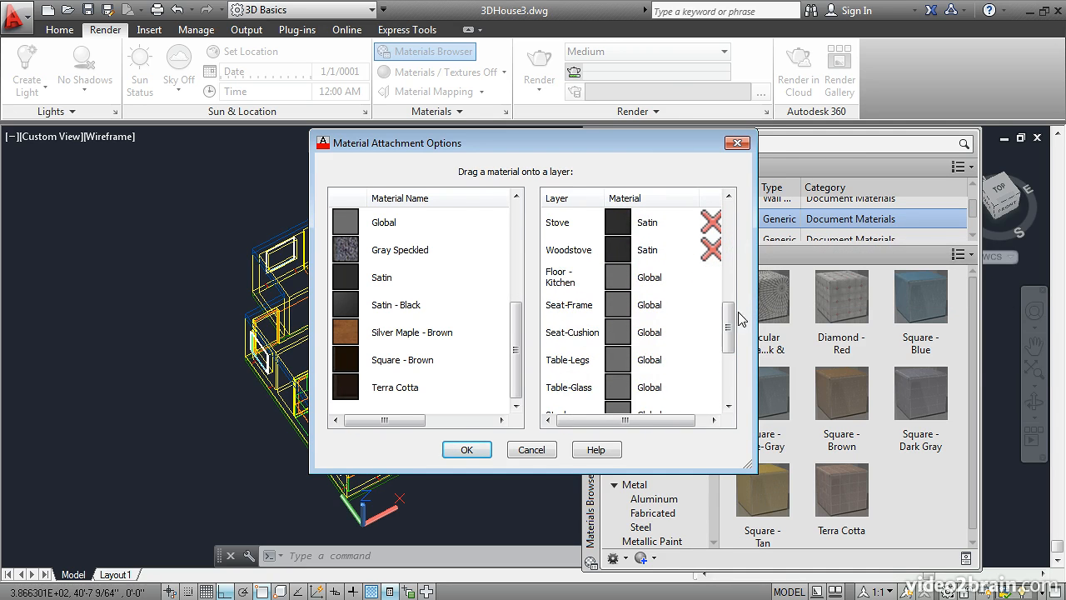
pyautogui.moveTo(377, 367); pyautogui.dragTo(620, 282)
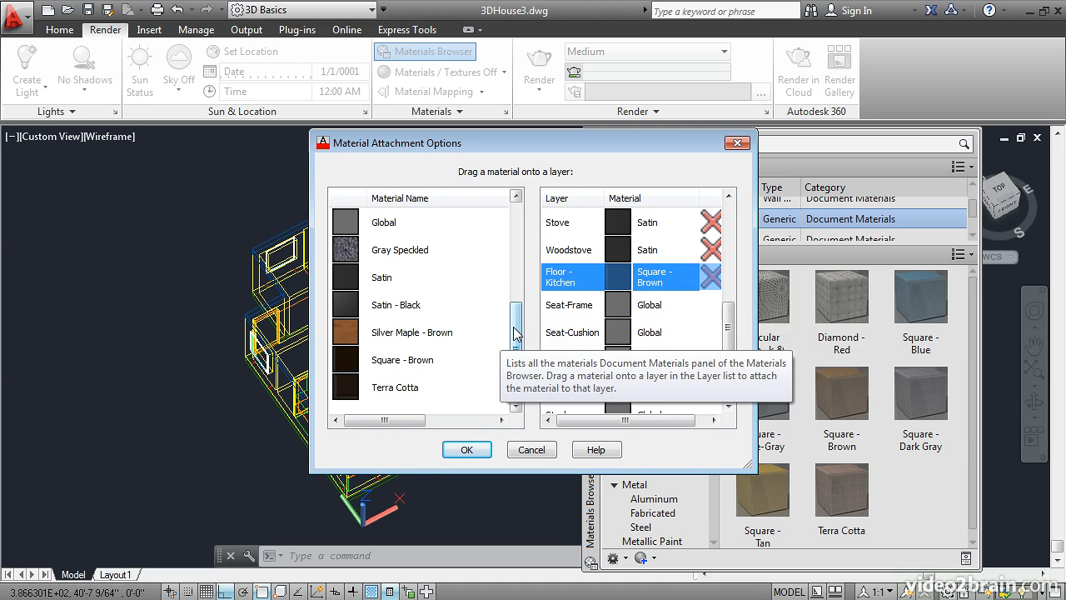
# Step: Assign Satin - Black to the Seat-Frame layer and Creased - Black to the Seat-Cushion layer
pyautogui.scroll(3, 516, 333)
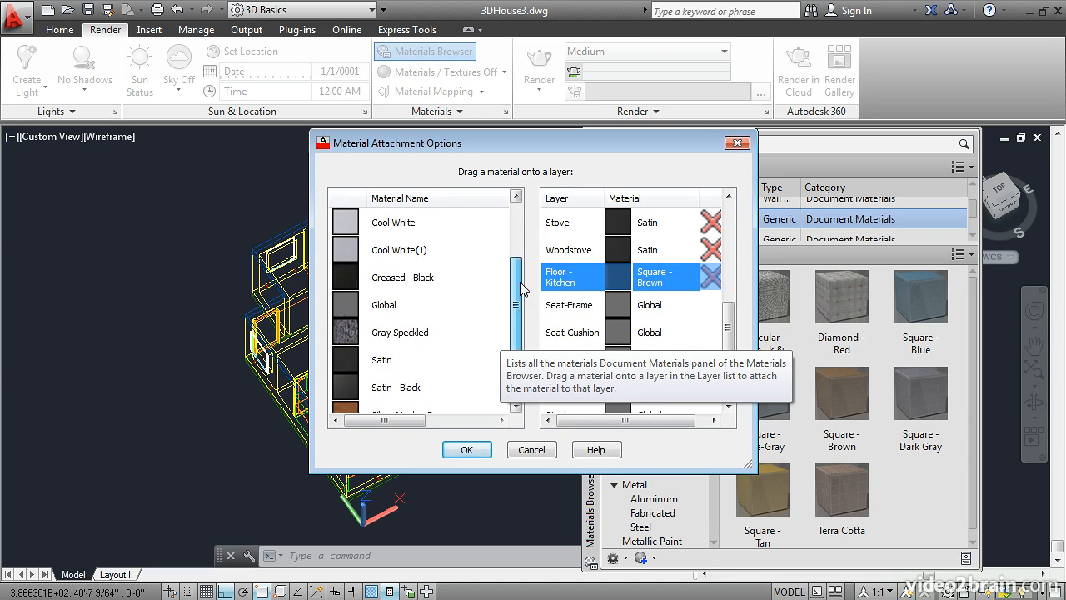
pyautogui.scroll(-5, 529, 233)
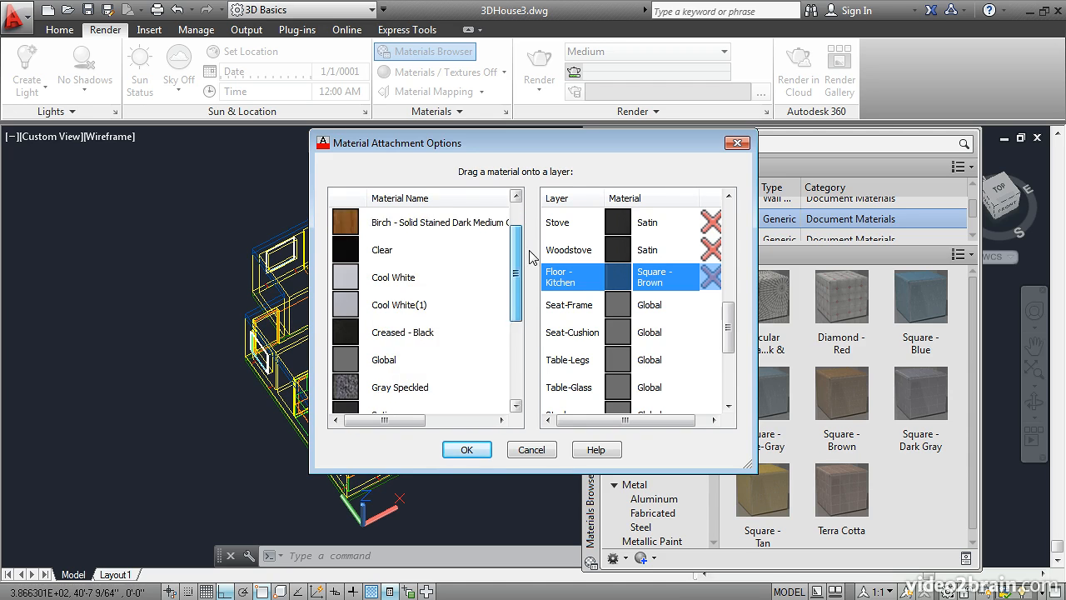
pyautogui.scroll(-1, 532, 311)
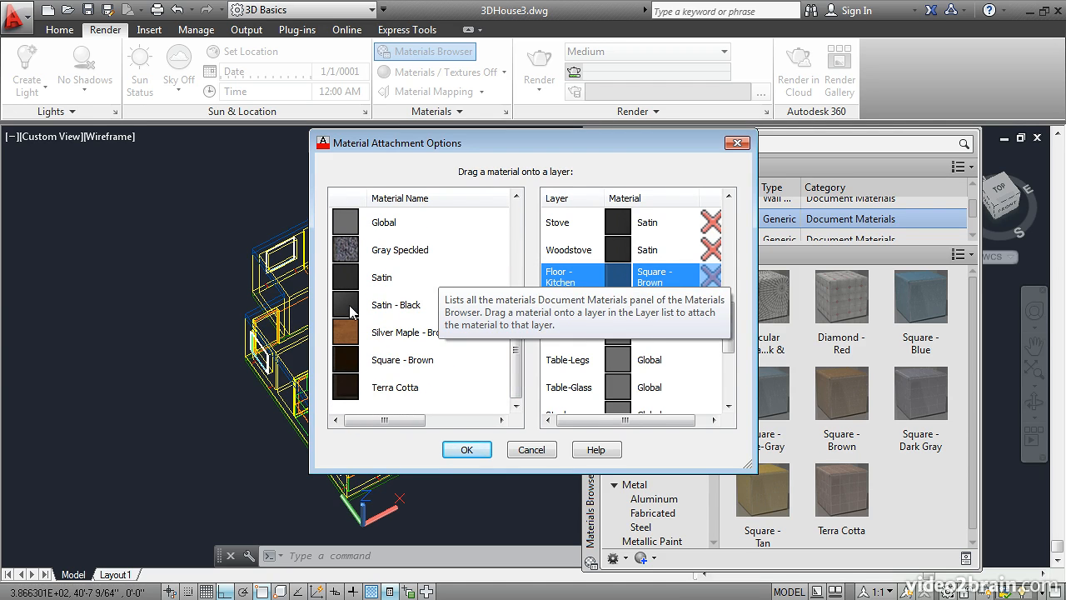
pyautogui.moveTo(349, 310); pyautogui.dragTo(609, 305)
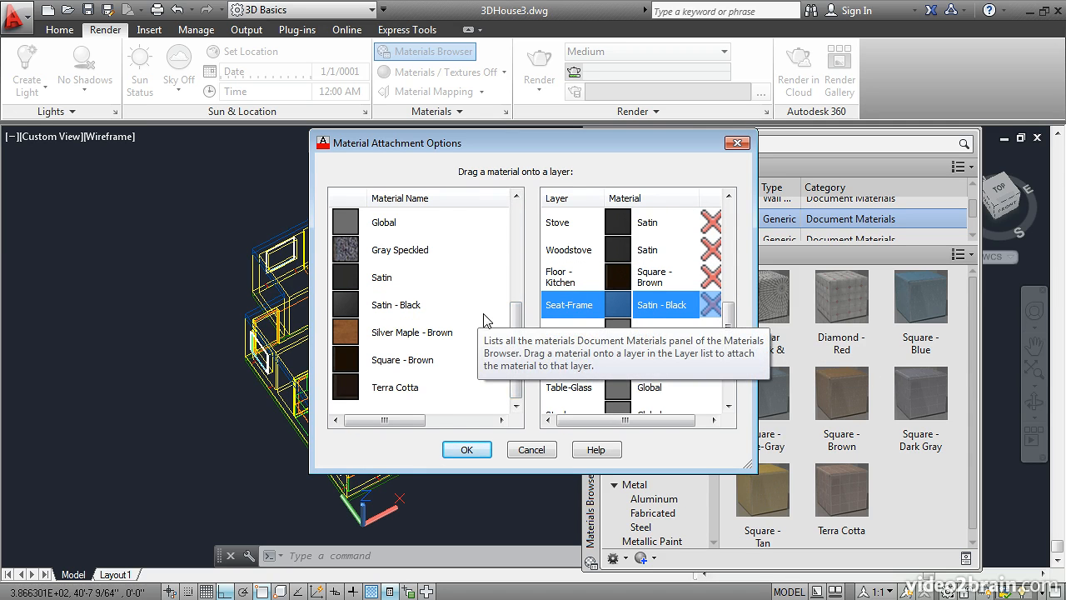
pyautogui.moveTo(516, 317); pyautogui.dragTo(521, 260)
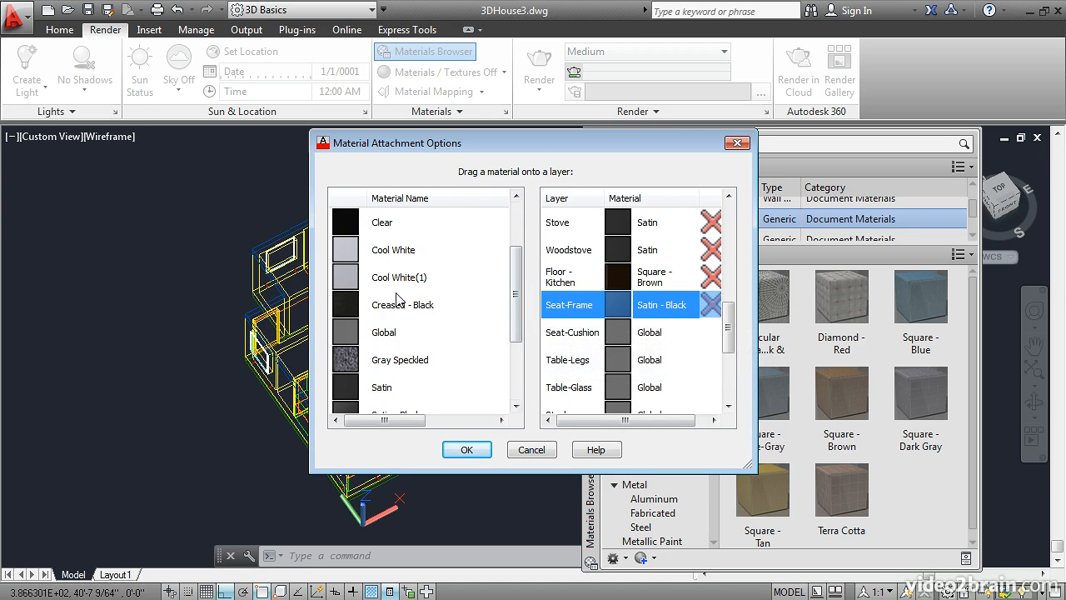
pyautogui.moveTo(348, 308); pyautogui.dragTo(619, 337)
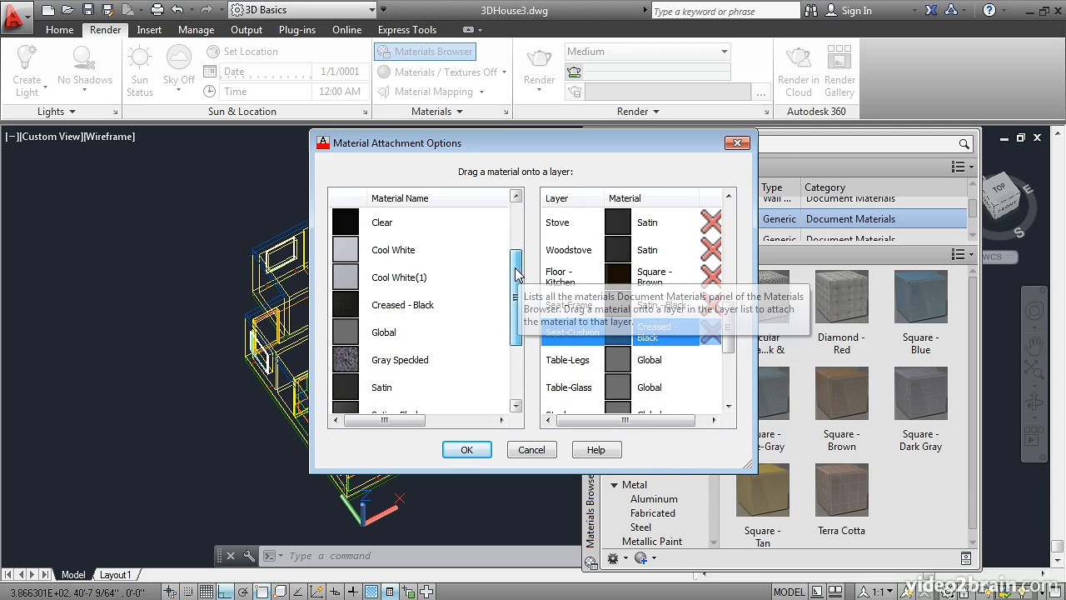
# Step: Assign Satin - Black to the Table-Legs layer and Clear to the Table-Glass layer
pyautogui.moveTo(521, 269); pyautogui.dragTo(519, 286)
pyautogui.moveTo(348, 393); pyautogui.dragTo(591, 360)
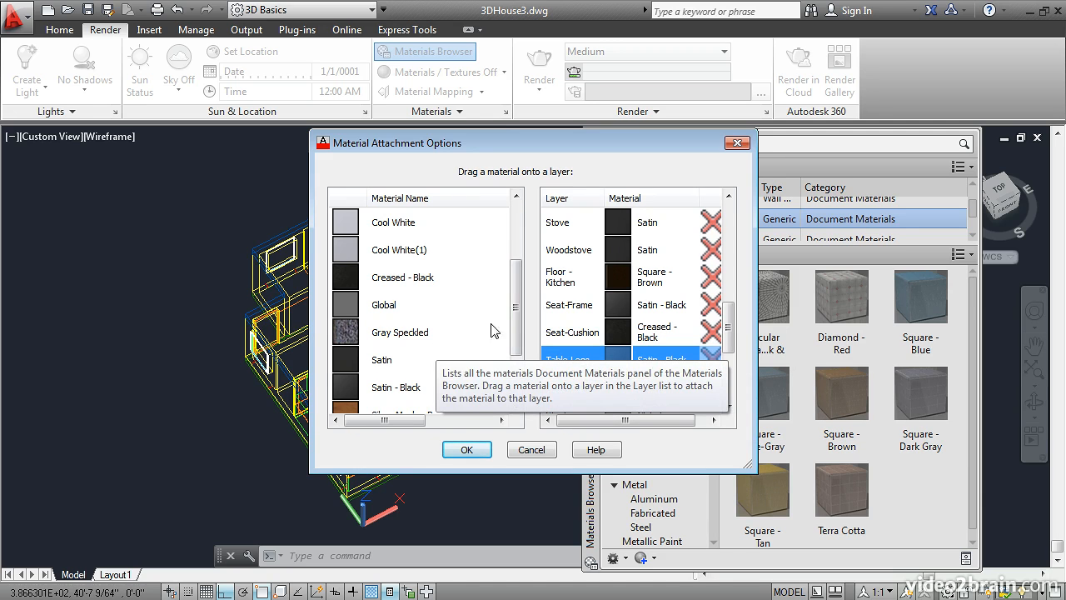
pyautogui.moveTo(518, 332); pyautogui.dragTo(525, 305)
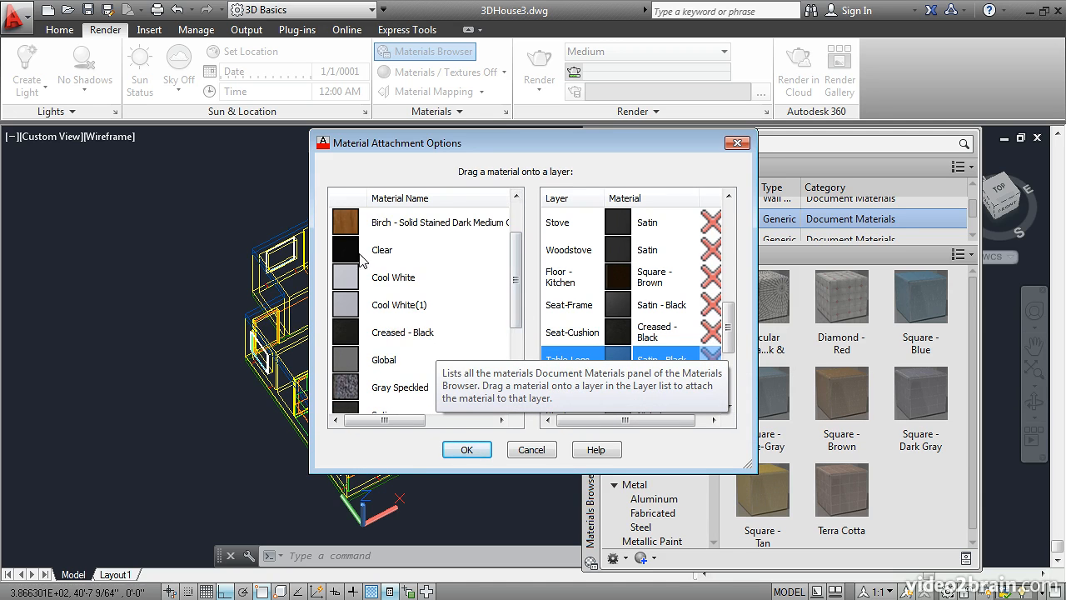
pyautogui.moveTo(349, 249); pyautogui.dragTo(614, 385)
# Step: Assign the solid stained dark Birch to the Stool layer and Cool White to the Downlight layer
pyautogui.moveTo(729, 323); pyautogui.dragTo(736, 357)
pyautogui.moveTo(344, 223); pyautogui.dragTo(623, 249)
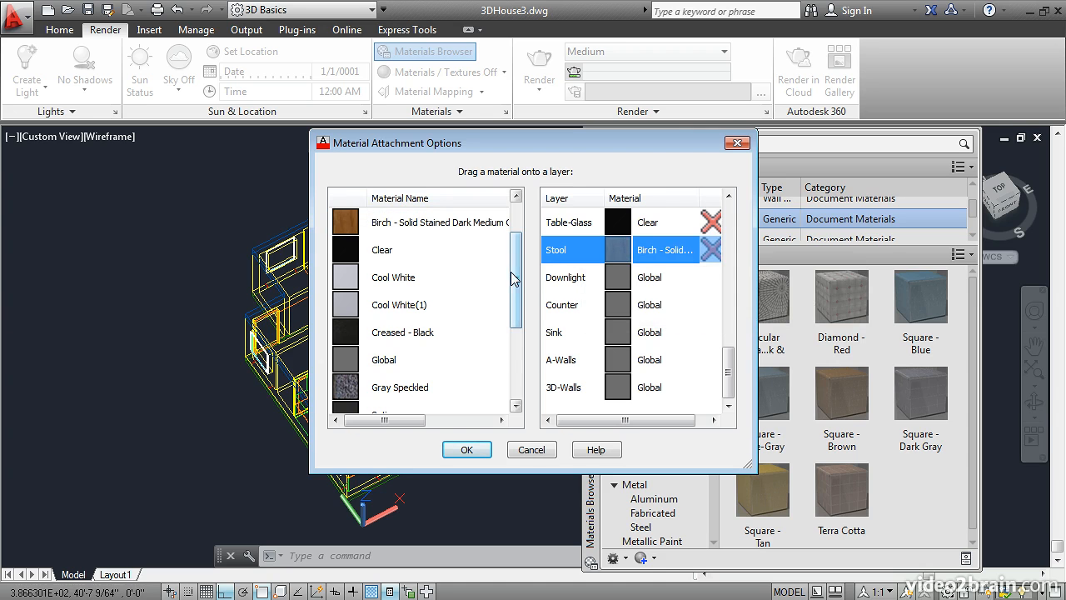
pyautogui.moveTo(348, 279); pyautogui.dragTo(612, 278)
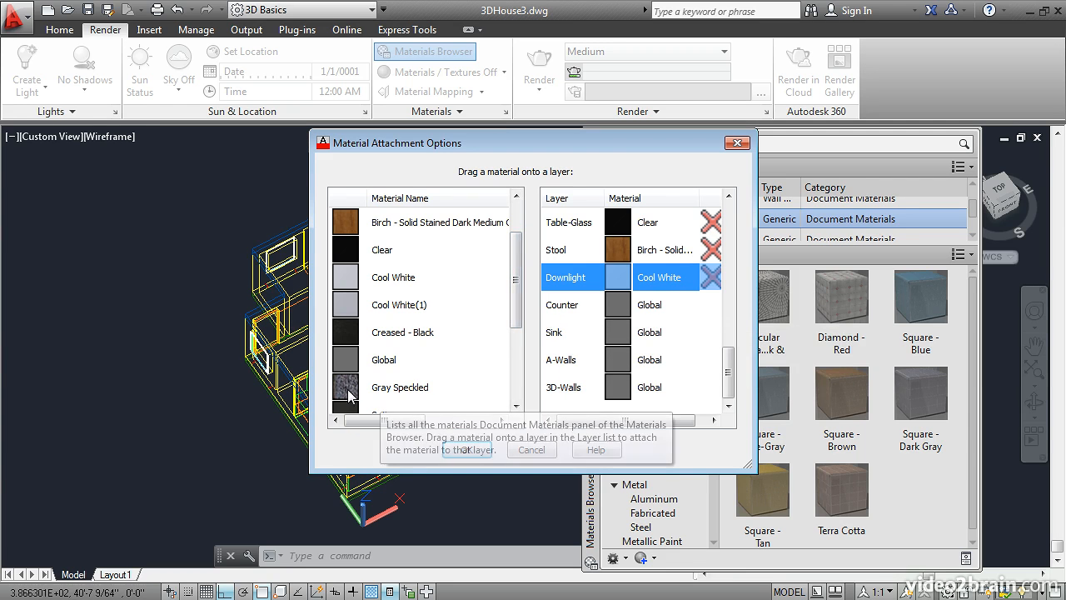
# Step: Assign Gray Speckled to the Counter layer and Satin - Black to the Sink layer
pyautogui.click(398, 389)
pyautogui.moveTo(398, 389); pyautogui.dragTo(612, 304)
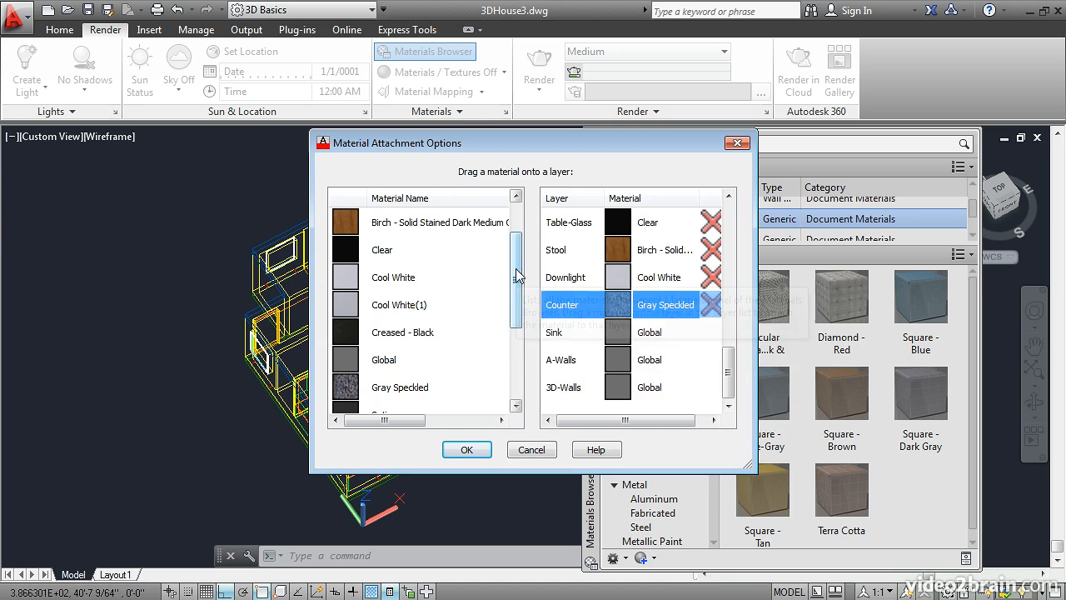
pyautogui.scroll(-1, 516, 295)
pyautogui.scroll(-2, 516, 295)
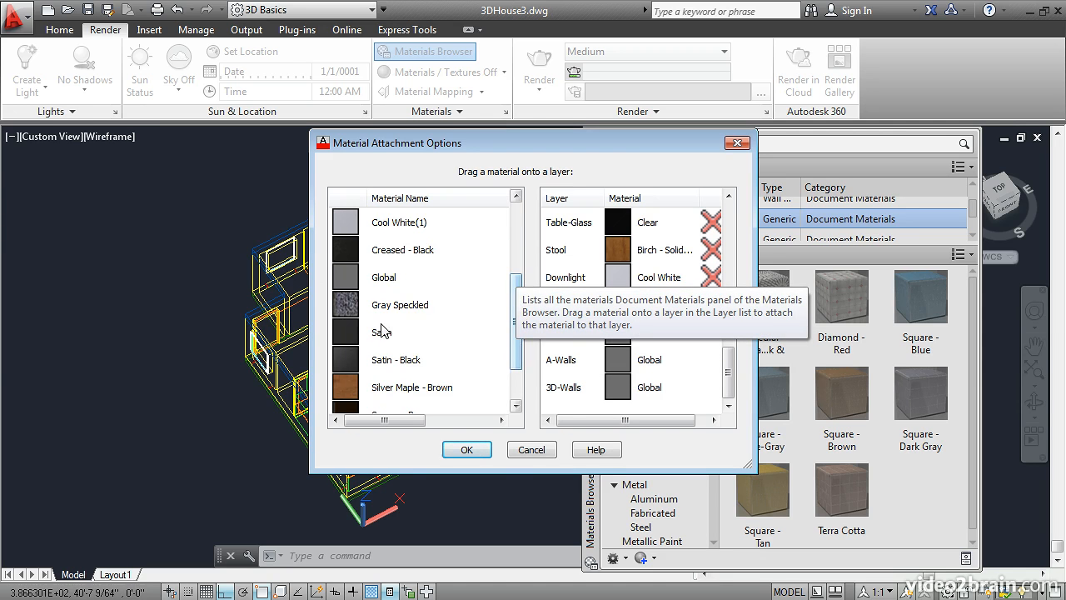
pyautogui.moveTo(346, 360); pyautogui.dragTo(555, 333)
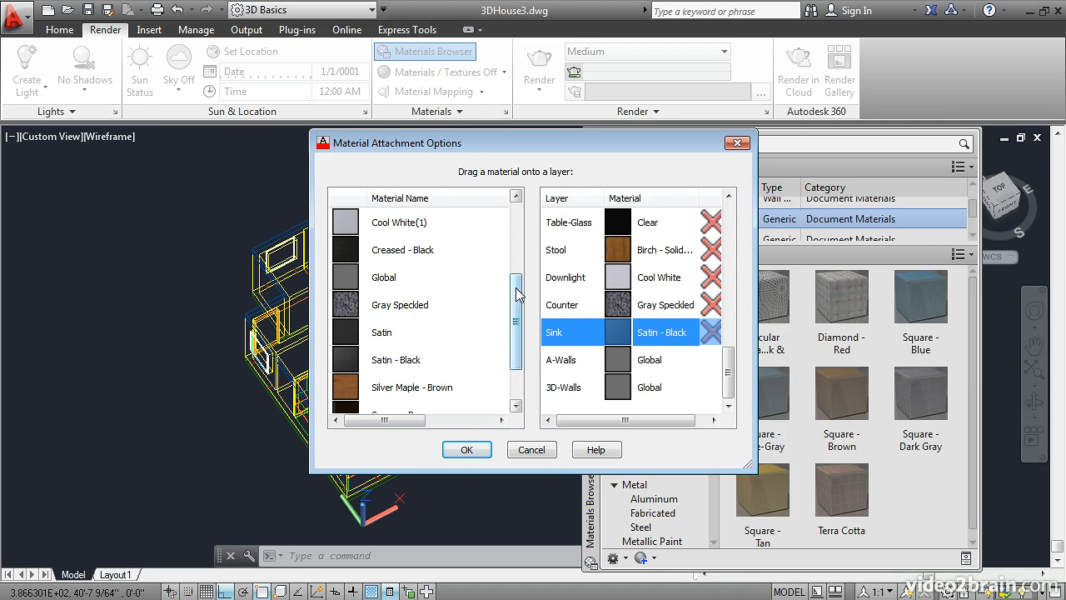
# Step: Assign Beige to the 3D-Walls layer, accepting all attachments, and close the Materials Browser
pyautogui.scroll(2, 515, 300)
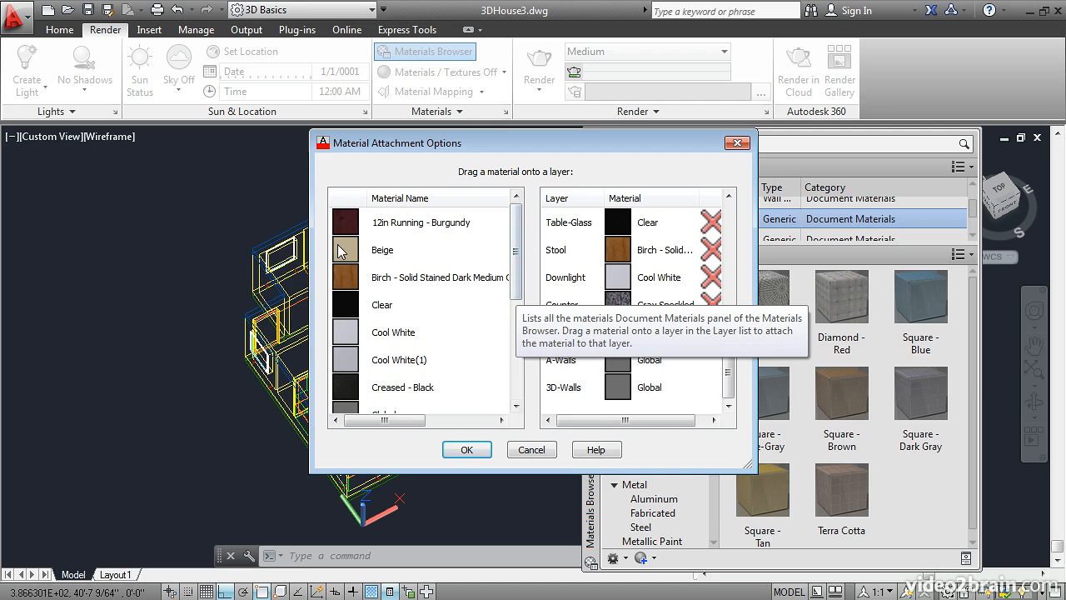
pyautogui.moveTo(341, 252); pyautogui.dragTo(554, 386)
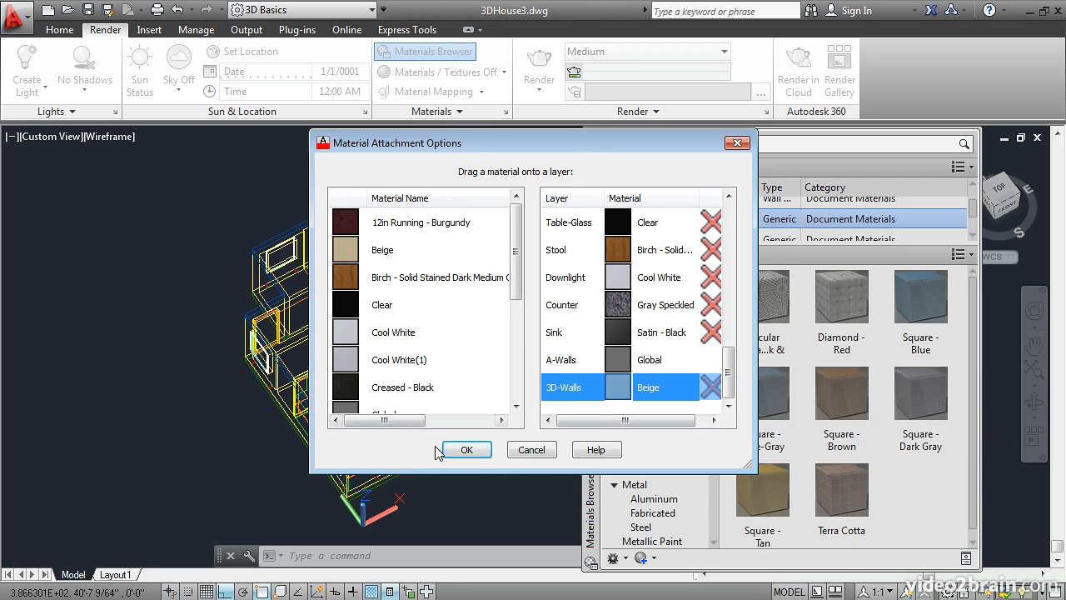
pyautogui.click(468, 450)
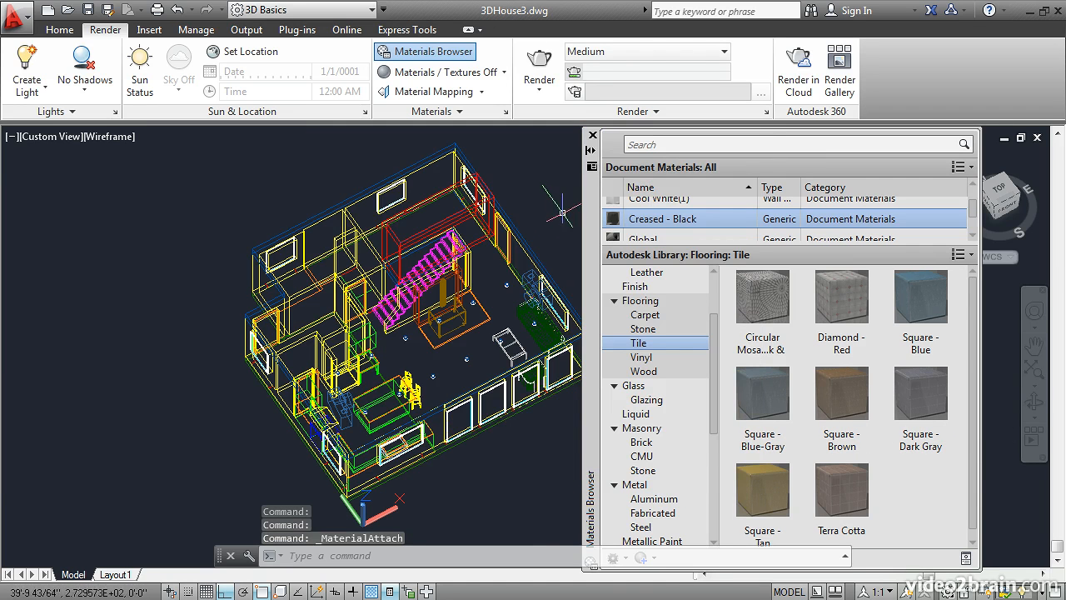
pyautogui.click(593, 136)
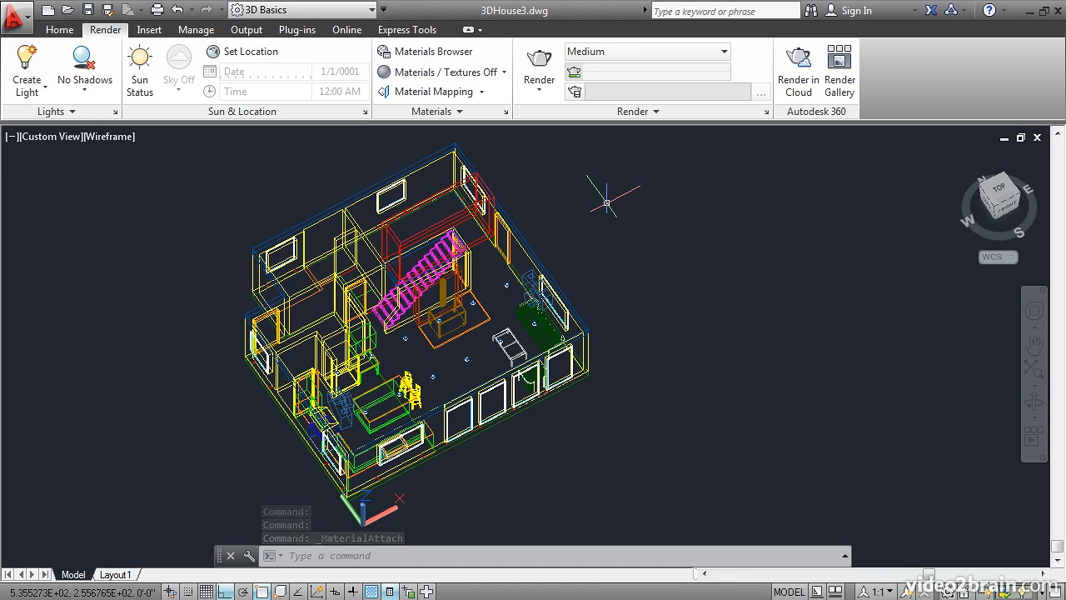
# Step: Switch to the saved View from Kitchen and set its visual style to Realistic
pyautogui.write('v')
pyautogui.press('Return')
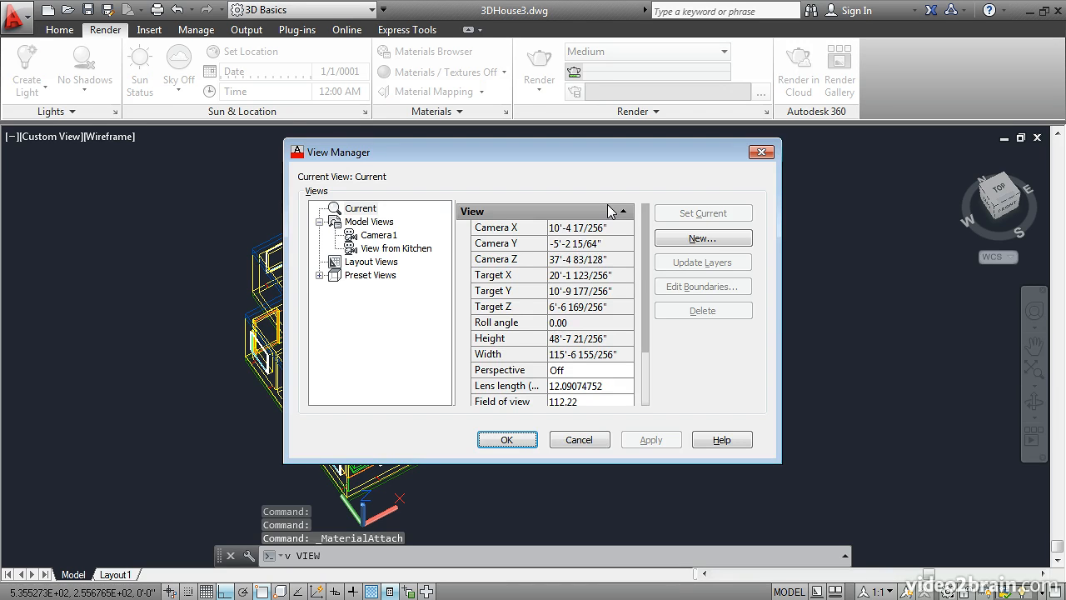
pyautogui.click(410, 249)
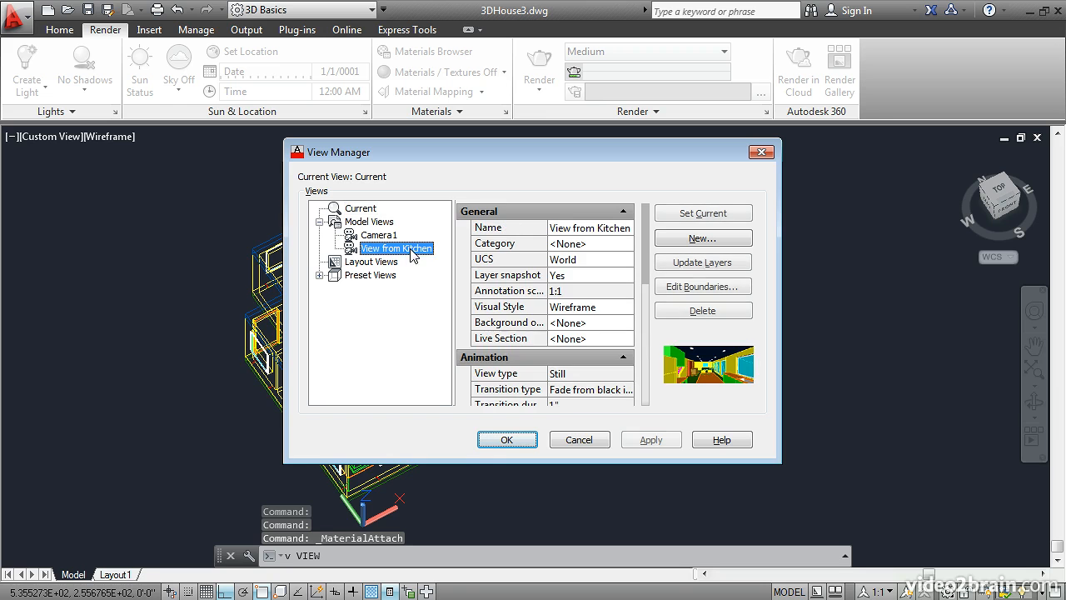
pyautogui.click(506, 440)
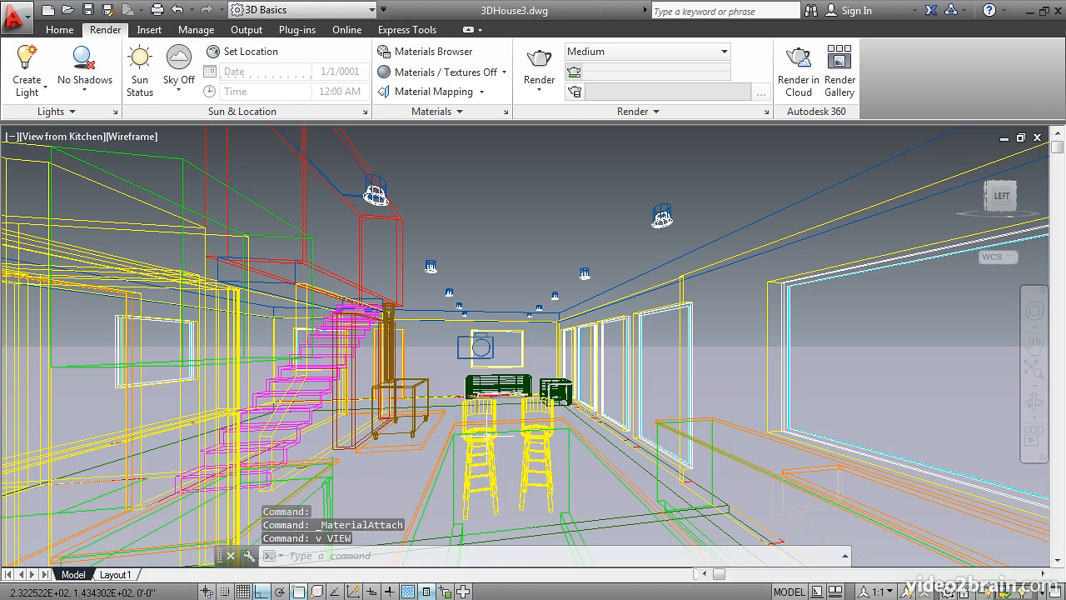
pyautogui.click(125, 142)
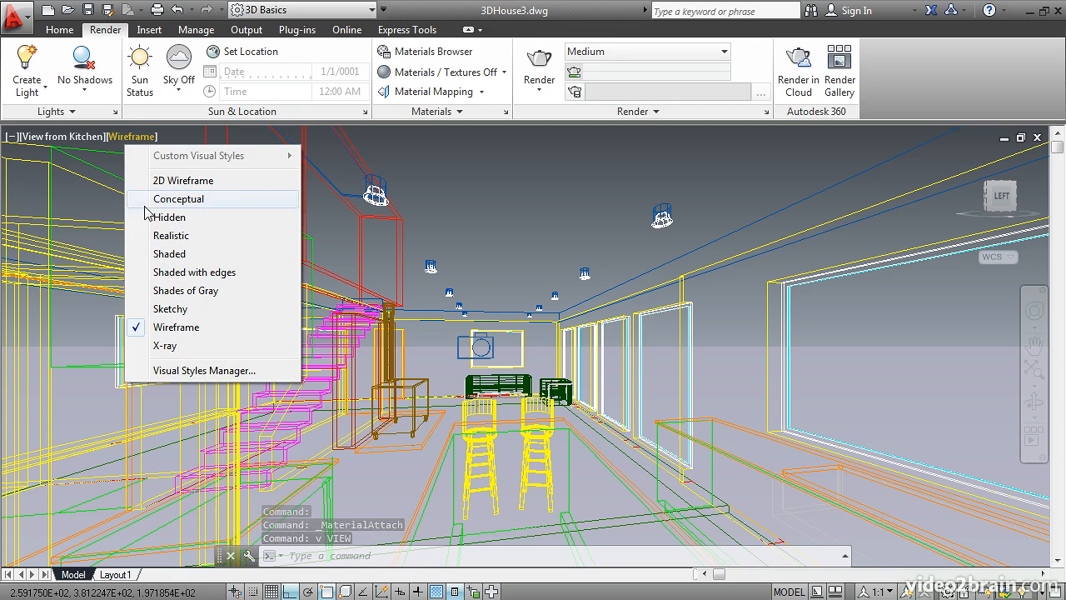
pyautogui.click(156, 239)
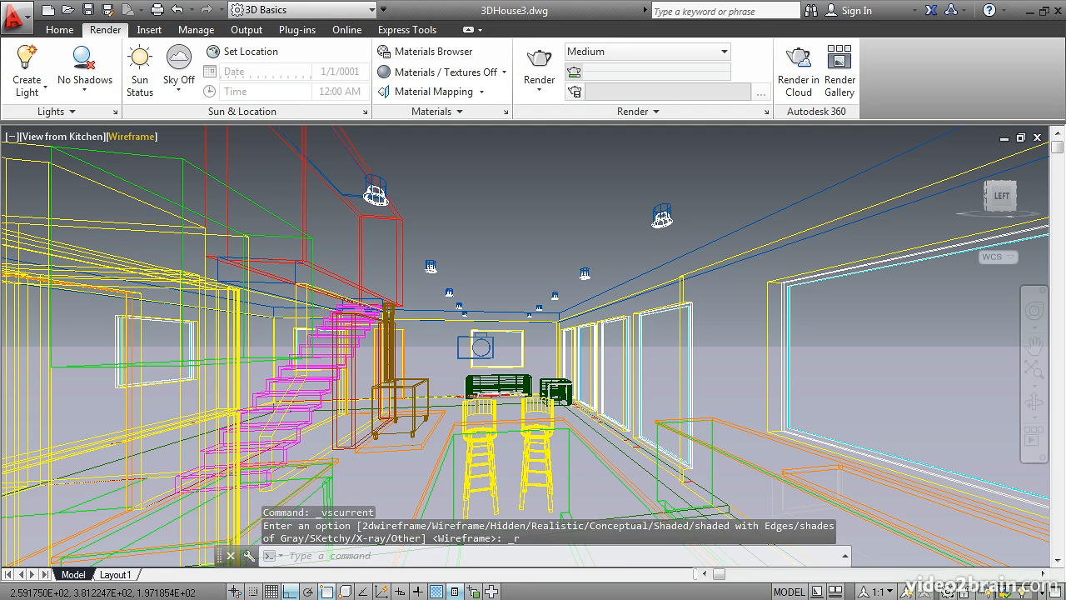